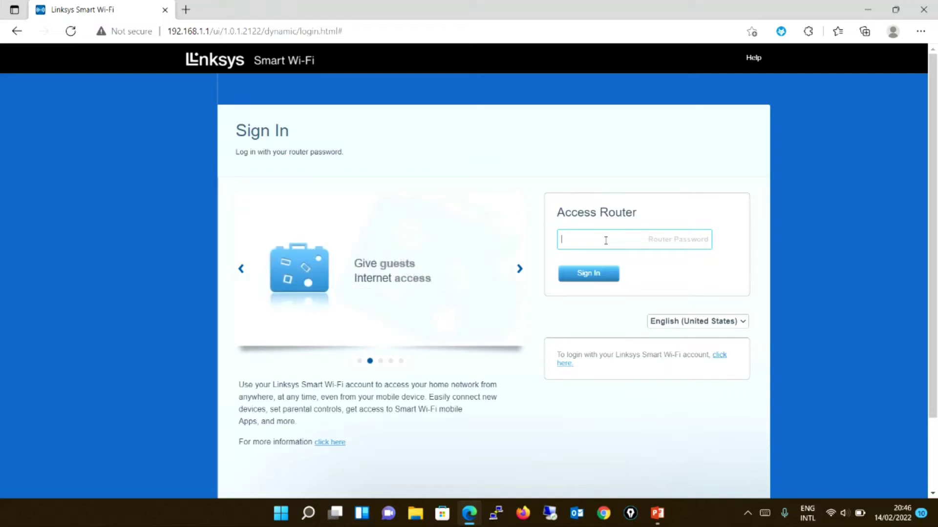
# Sign in to the router with its admin password and decline saving it in the browser.
pyautogui.write('•••••')
pyautogui.press('Return')
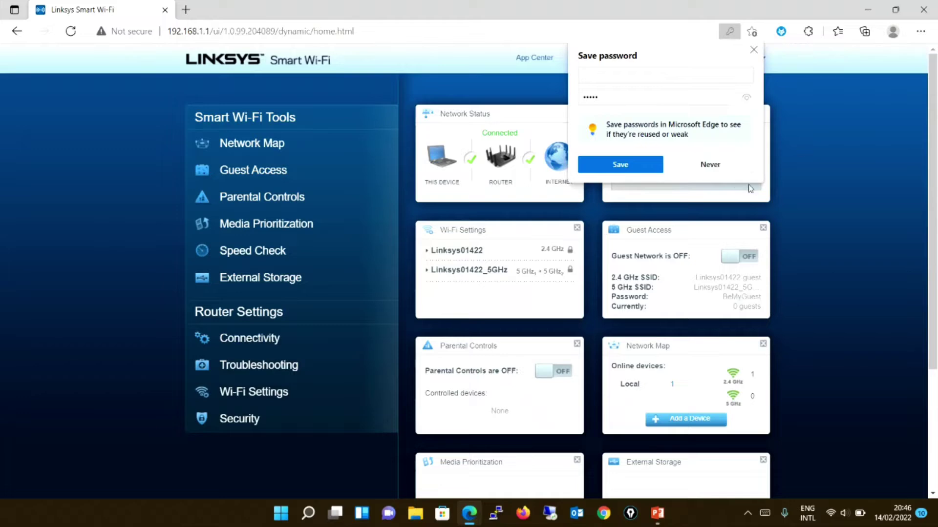
pyautogui.click(730, 168)
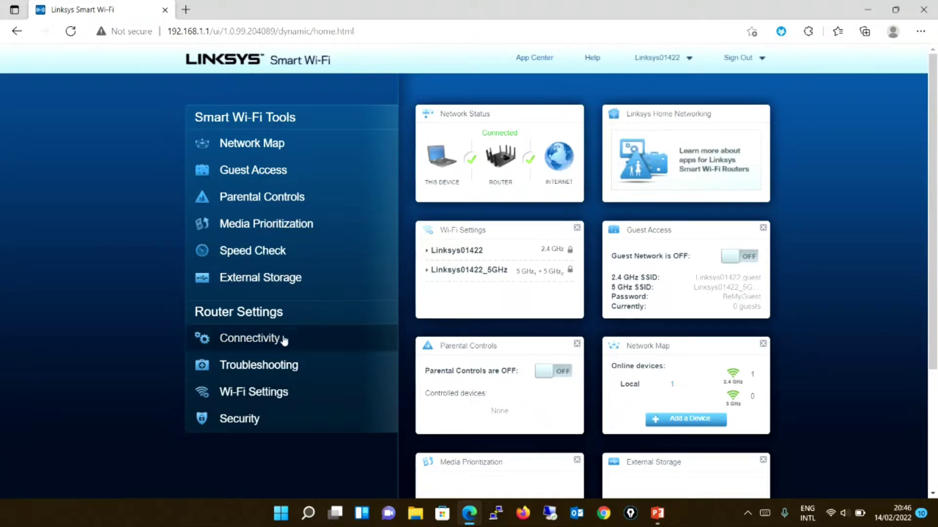
# Set the internet connection type to Automatic Configuration - DHCP and apply it.
pyautogui.click(281, 342)
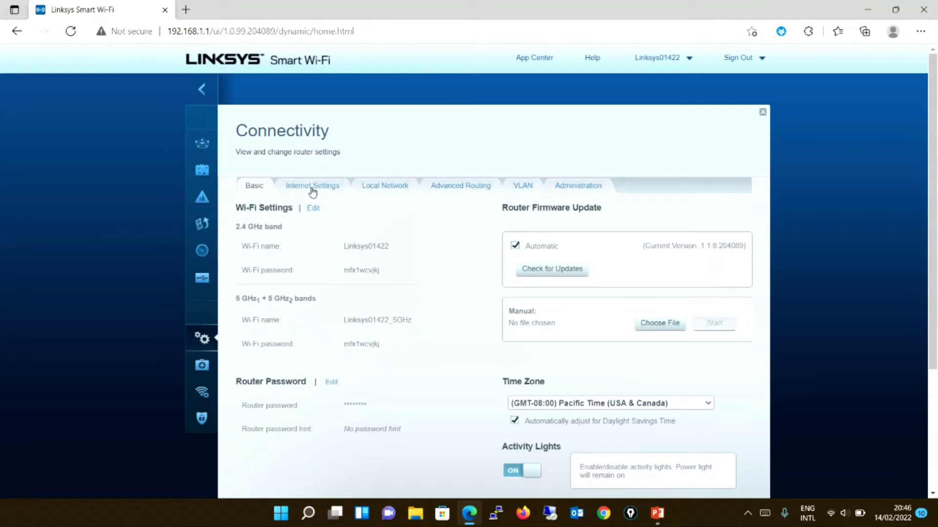
pyautogui.click(312, 191)
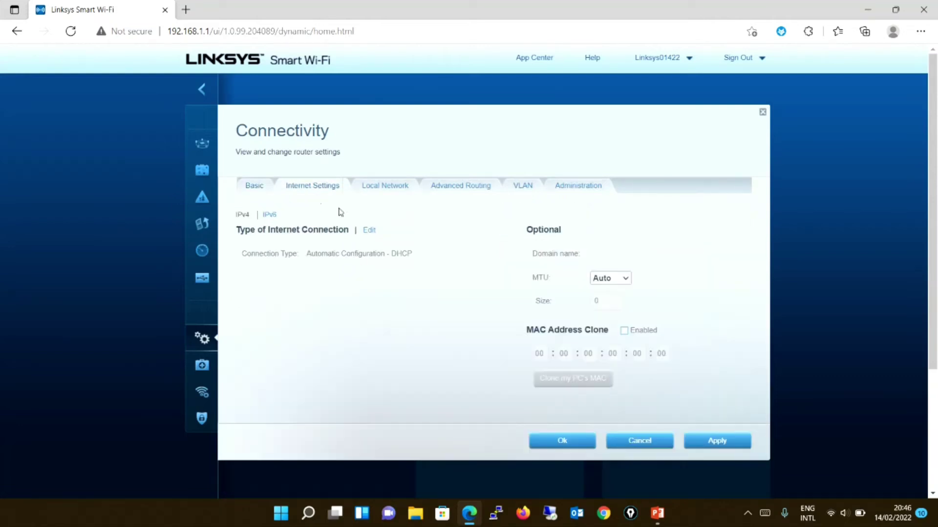
pyautogui.click(369, 231)
pyautogui.click(385, 256)
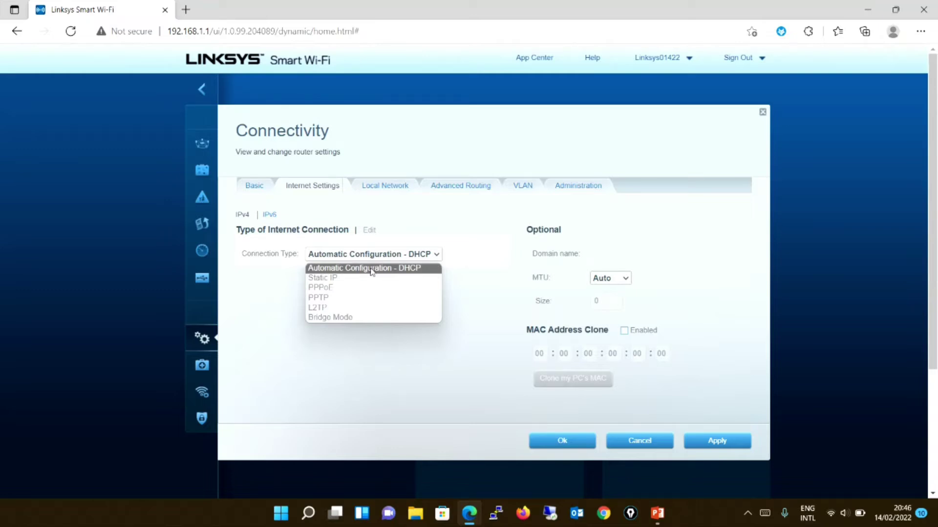
pyautogui.click(372, 268)
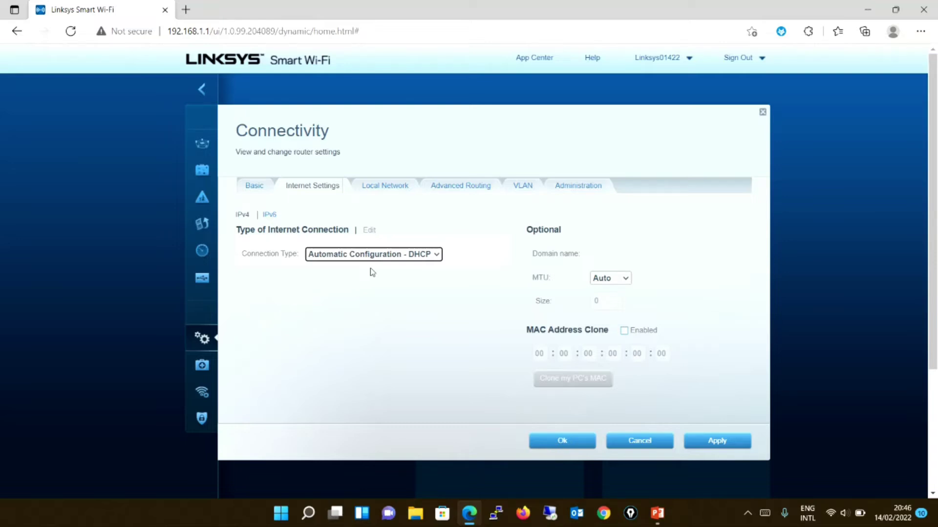
pyautogui.click(423, 258)
pyautogui.click(423, 257)
pyautogui.click(728, 442)
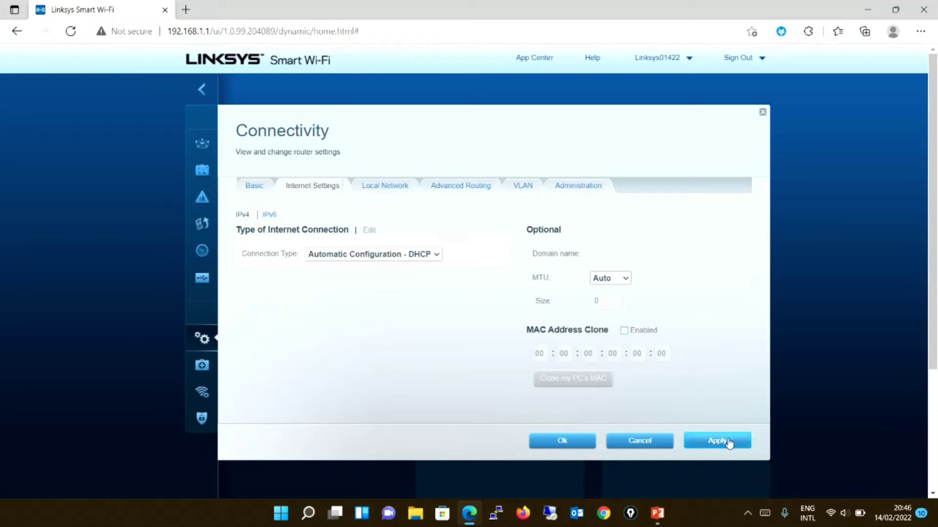
pyautogui.click(562, 441)
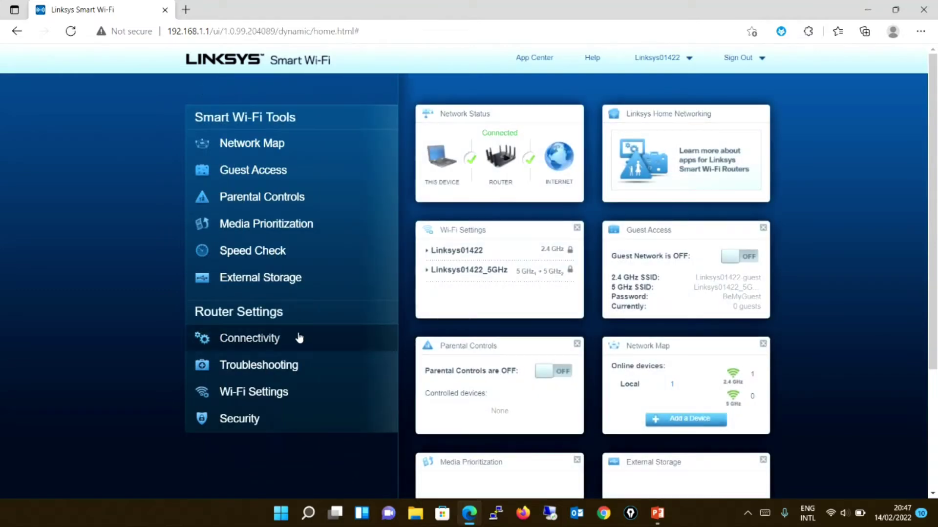
pyautogui.hotkey('alt', 'Tab')
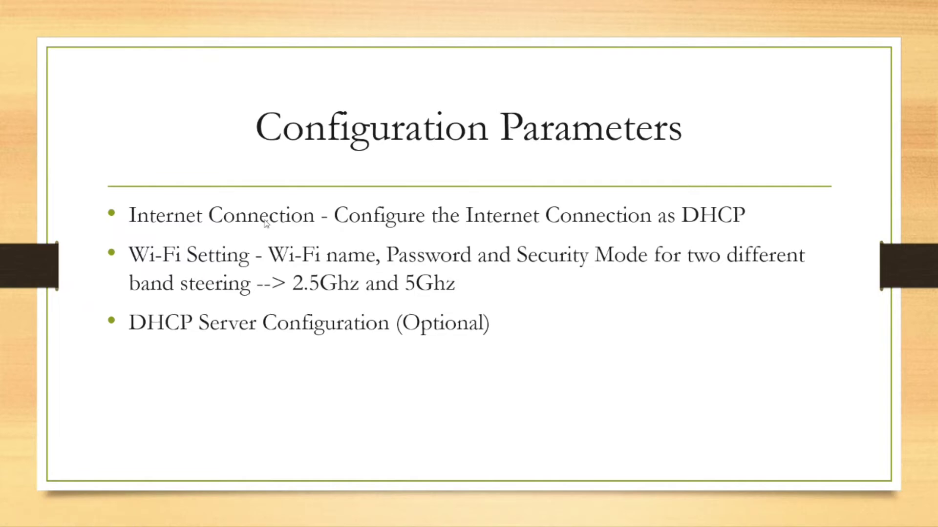
pyautogui.hotkey('alt', 'Tab')
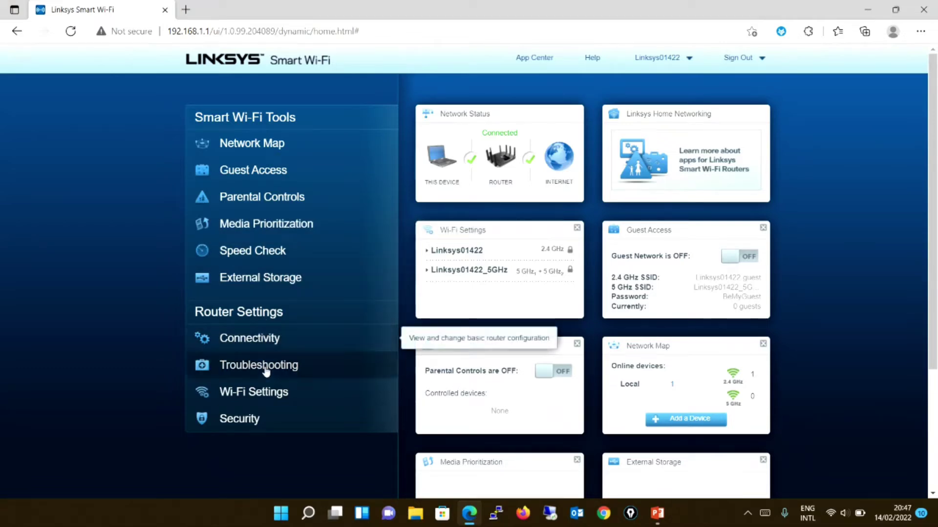
# Name the 2.4 GHz band LAB, give it a new Wi-Fi password, and keep WPA2 Personal.
pyautogui.click(266, 393)
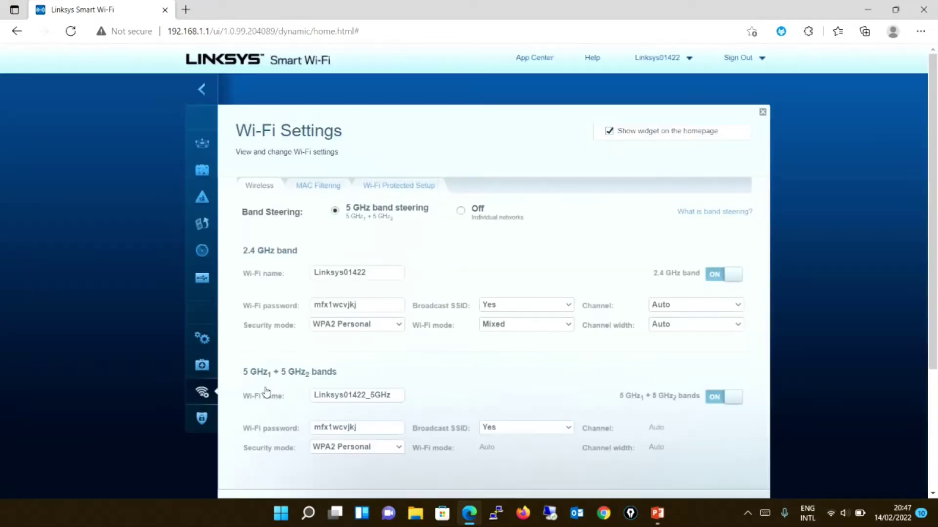
pyautogui.click(375, 274)
pyautogui.moveTo(375, 274); pyautogui.dragTo(287, 275)
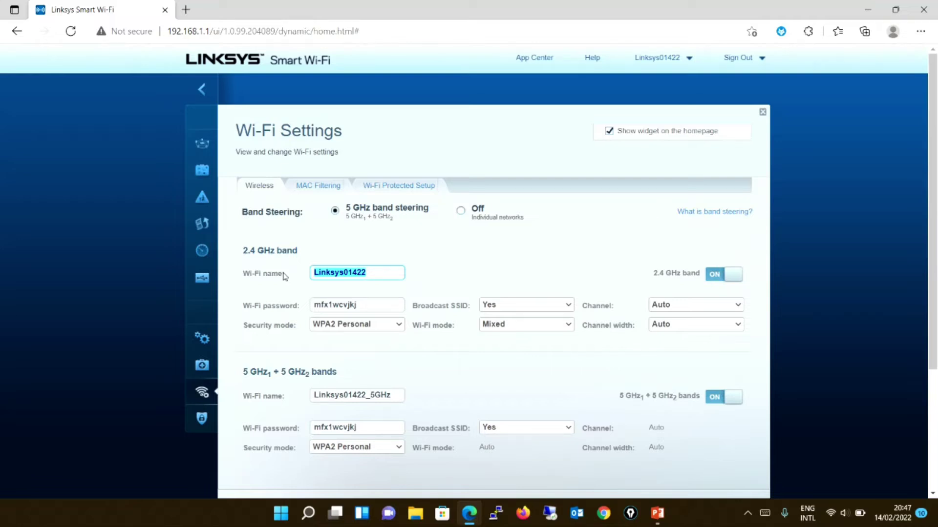
pyautogui.write('LAB')
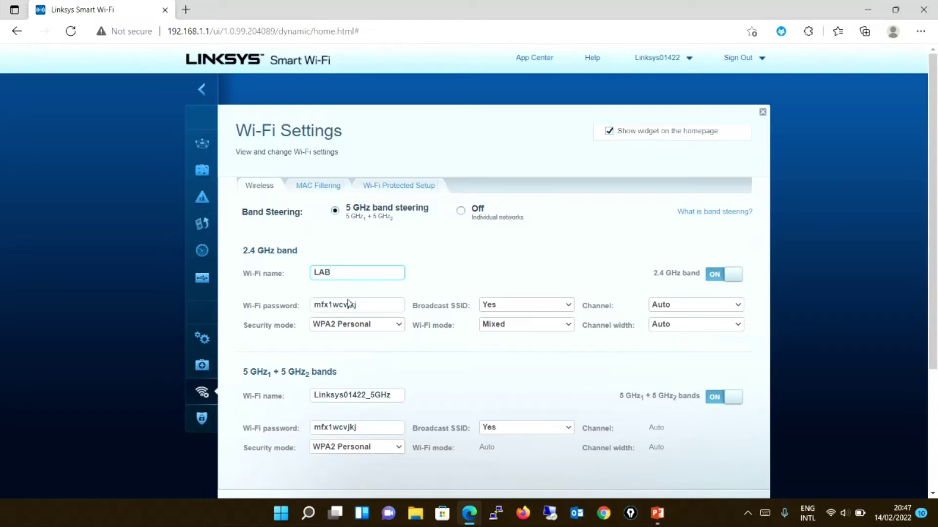
pyautogui.moveTo(371, 306); pyautogui.dragTo(277, 310)
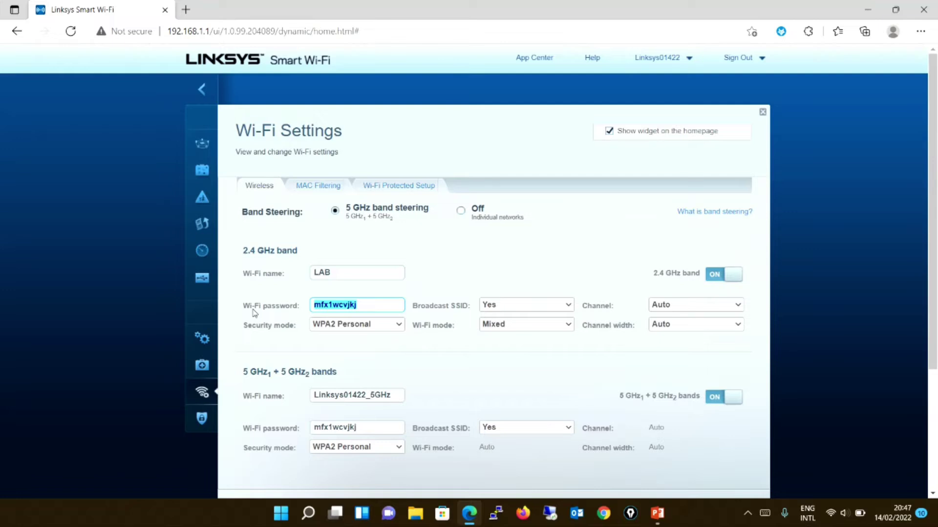
pyautogui.write('pass1234')
pyautogui.click(382, 325)
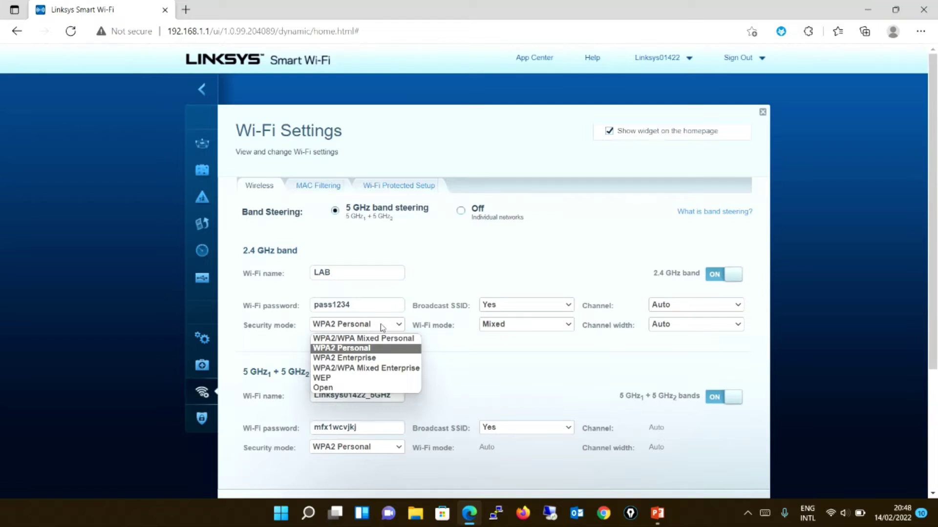
pyautogui.click(371, 350)
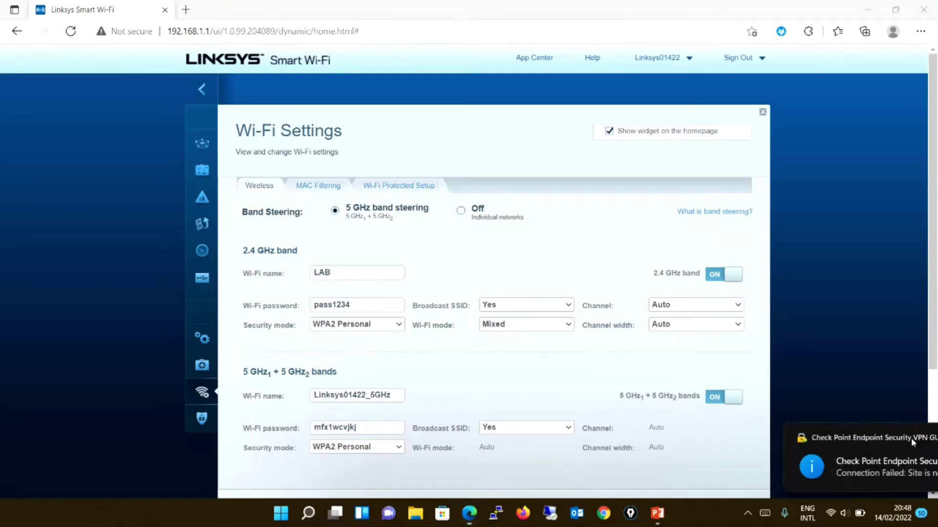
pyautogui.click(911, 438)
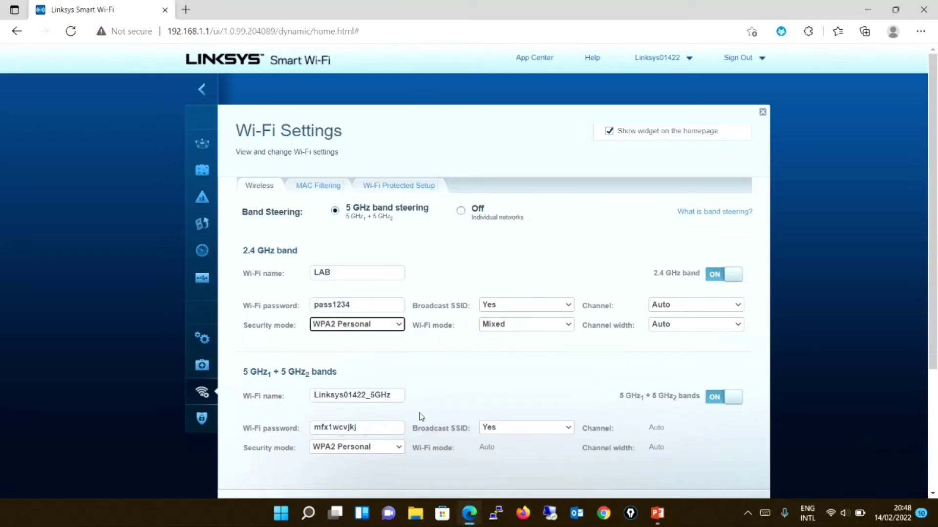
# Name the 5 GHz band LAB and give it the same Wi-Fi password.
pyautogui.doubleClick(356, 399)
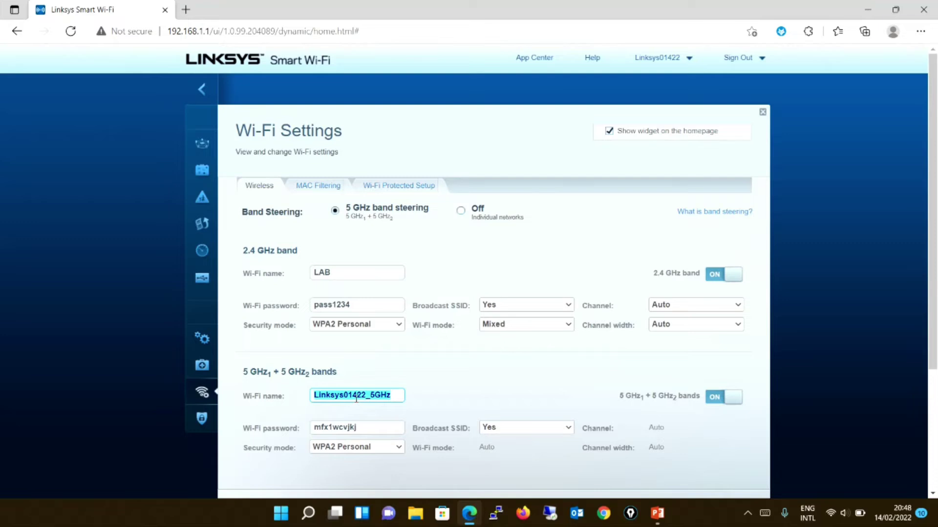
pyautogui.write('LAB')
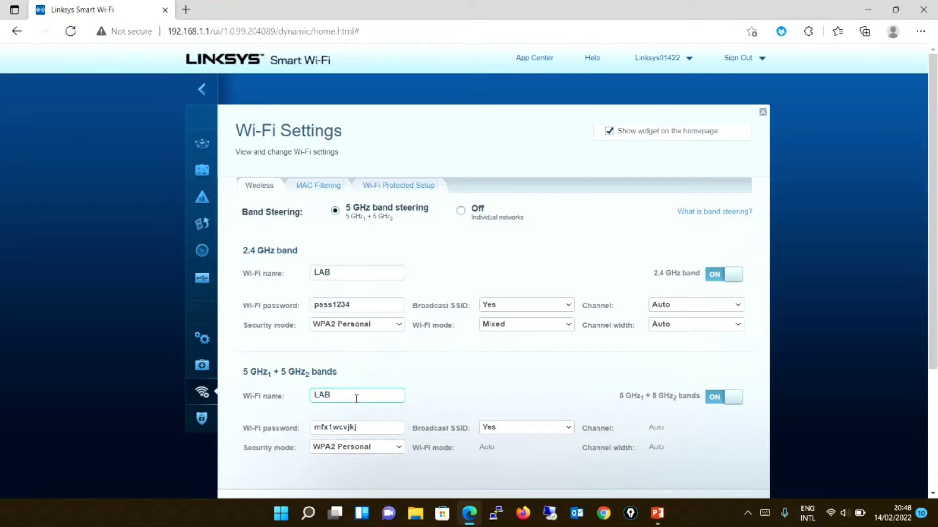
pyautogui.press('Tab')
pyautogui.doubleClick(364, 430)
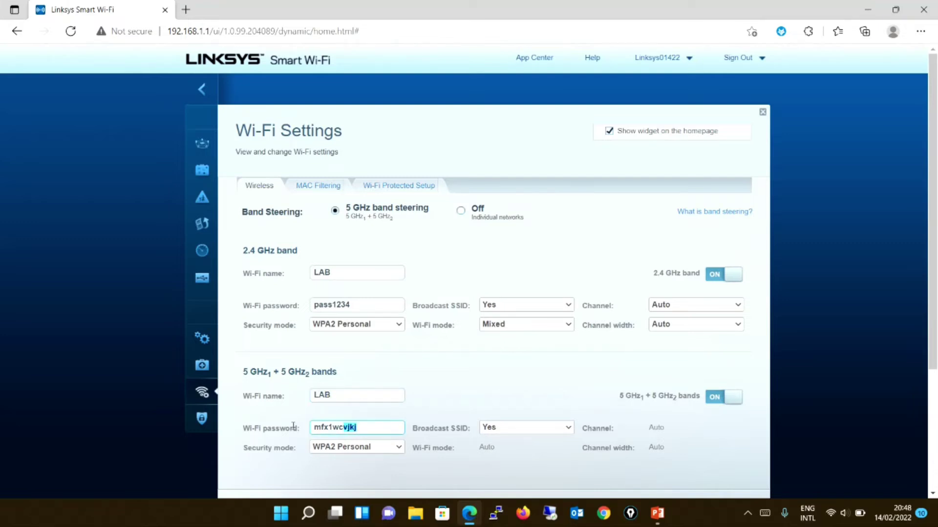
pyautogui.write('passs')
pyautogui.press('BackSpace')
pyautogui.write('1234')
pyautogui.click(559, 308)
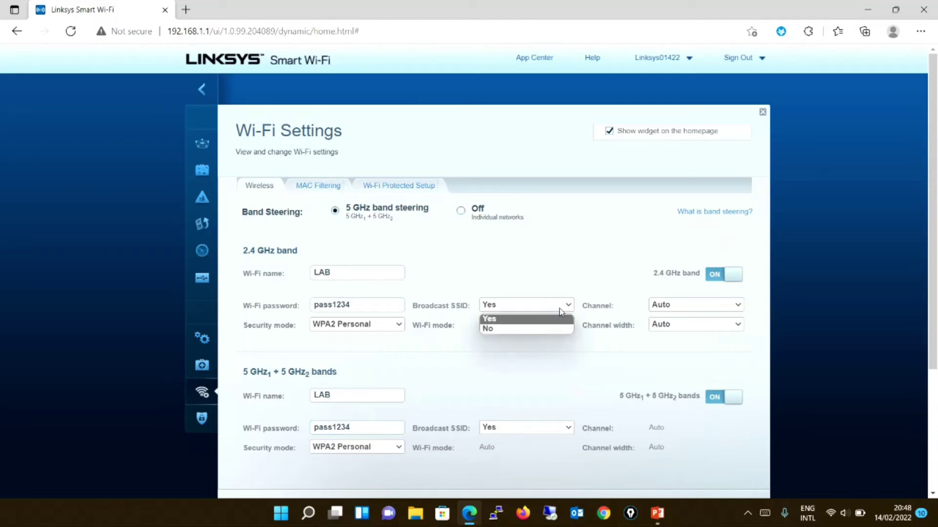
# Keep 2.4 GHz Broadcast SSID set to Yes after glancing at the Windows network list.
pyautogui.click(558, 309)
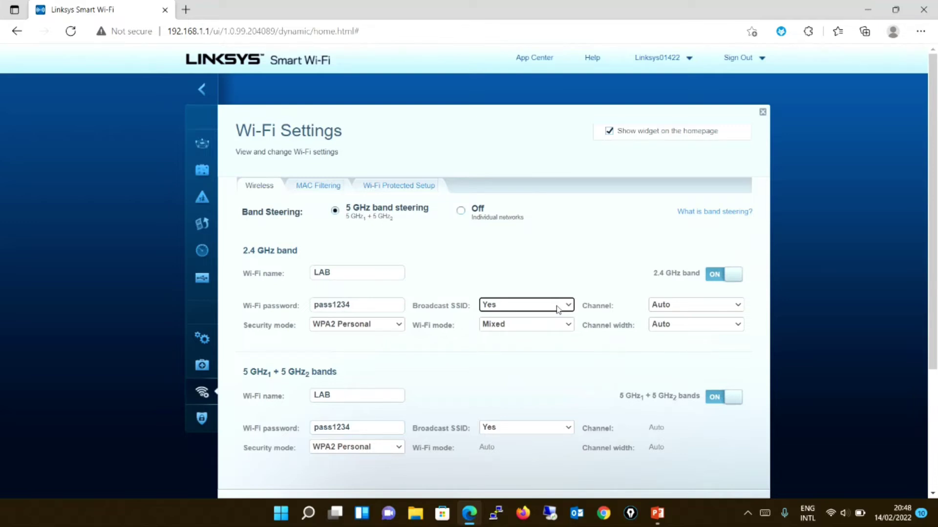
pyautogui.click(842, 512)
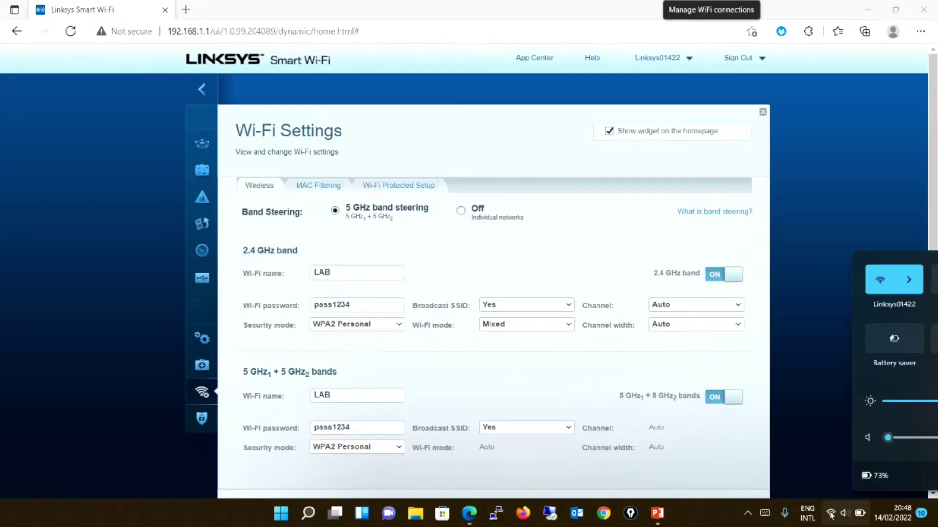
pyautogui.click(768, 279)
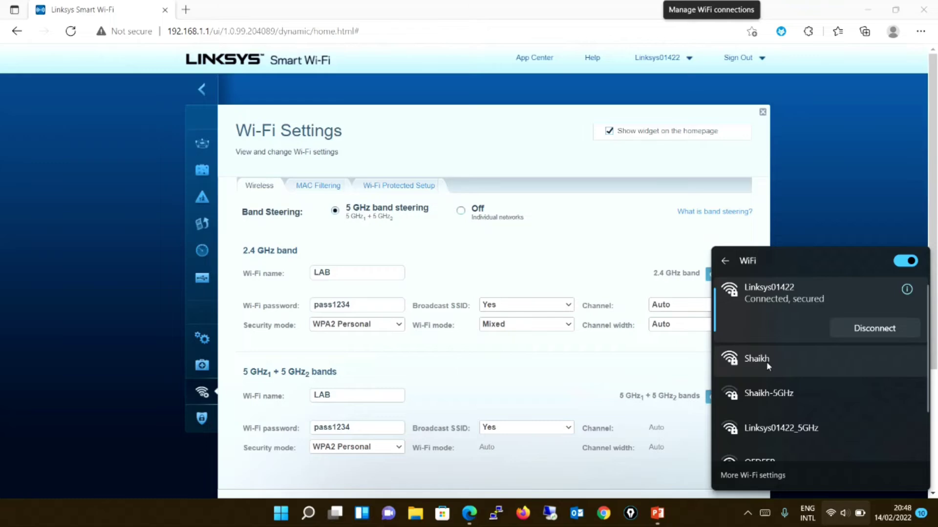
pyautogui.click(549, 308)
pyautogui.click(547, 306)
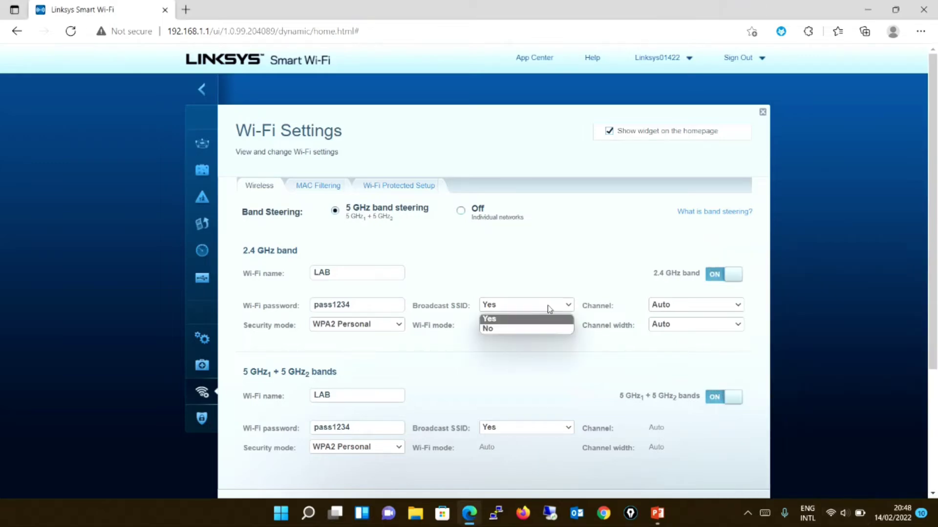
pyautogui.click(638, 370)
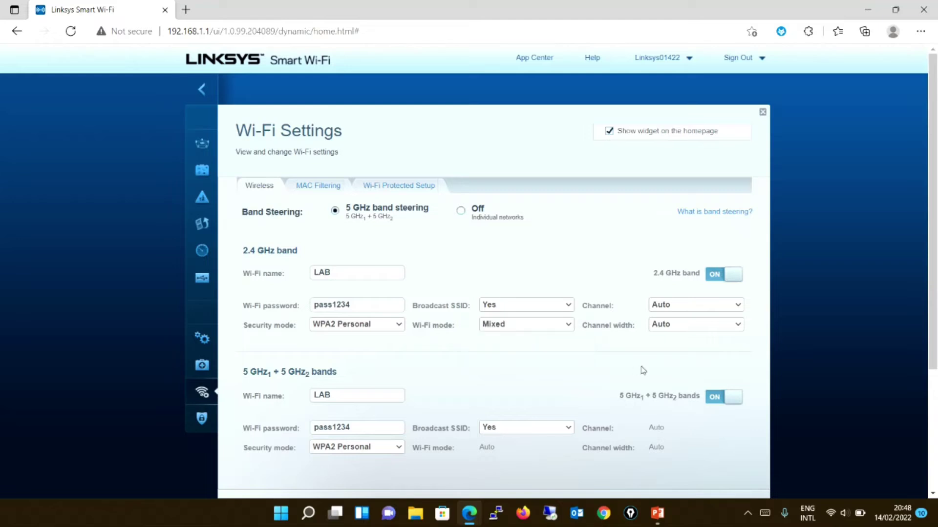
# Check the Windows list of available Wi-Fi networks, then return to the router page.
pyautogui.click(831, 513)
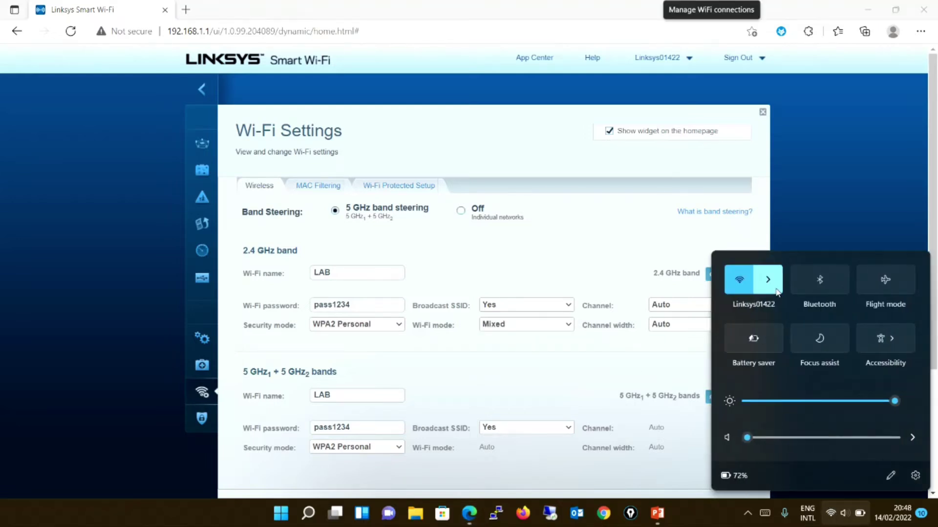
pyautogui.click(768, 279)
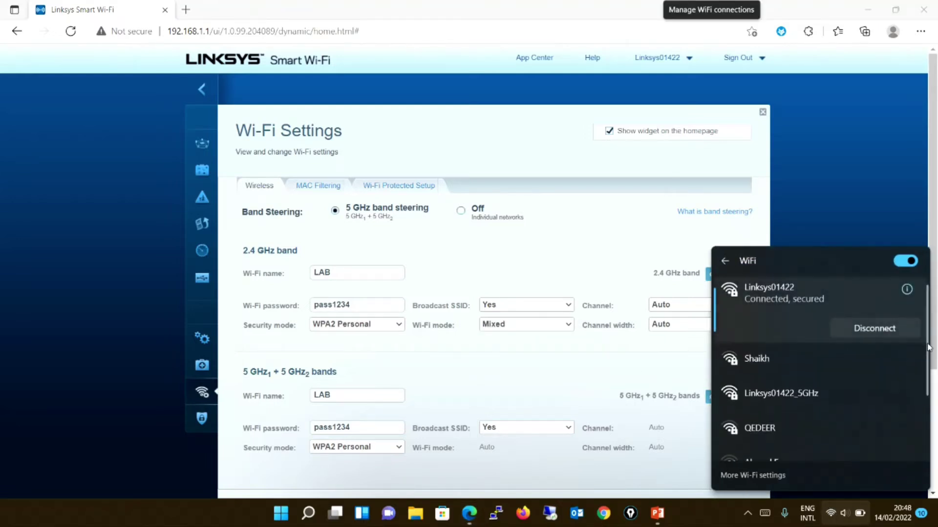
pyautogui.scroll(-5, 924, 371)
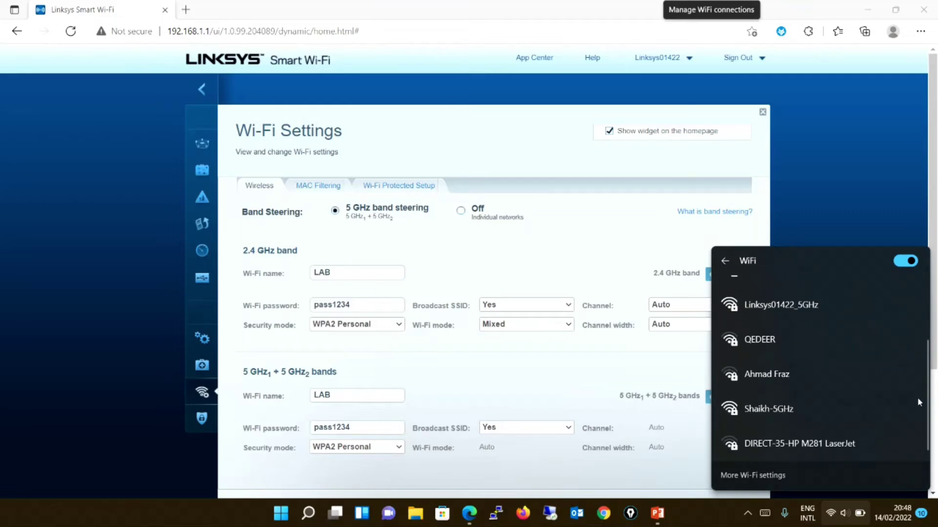
pyautogui.scroll(5, 908, 371)
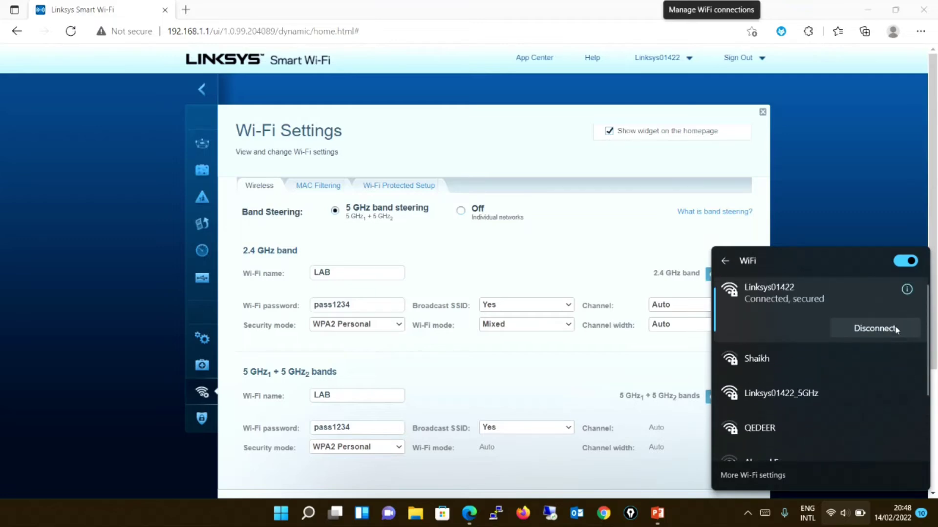
pyautogui.click(555, 349)
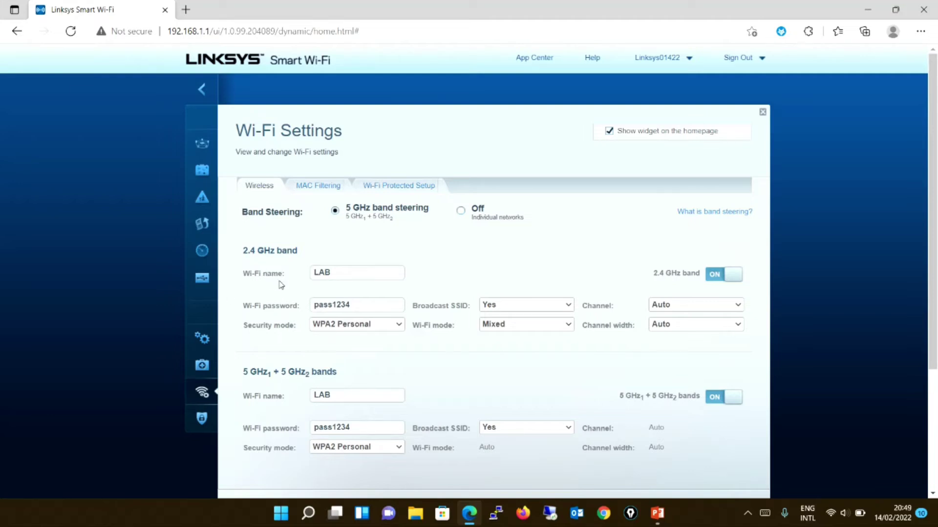
# Review the 2.4 GHz LAB name and password, then apply the Wi-Fi settings.
pyautogui.click(348, 271)
pyautogui.doubleClick(352, 303)
pyautogui.click(352, 303)
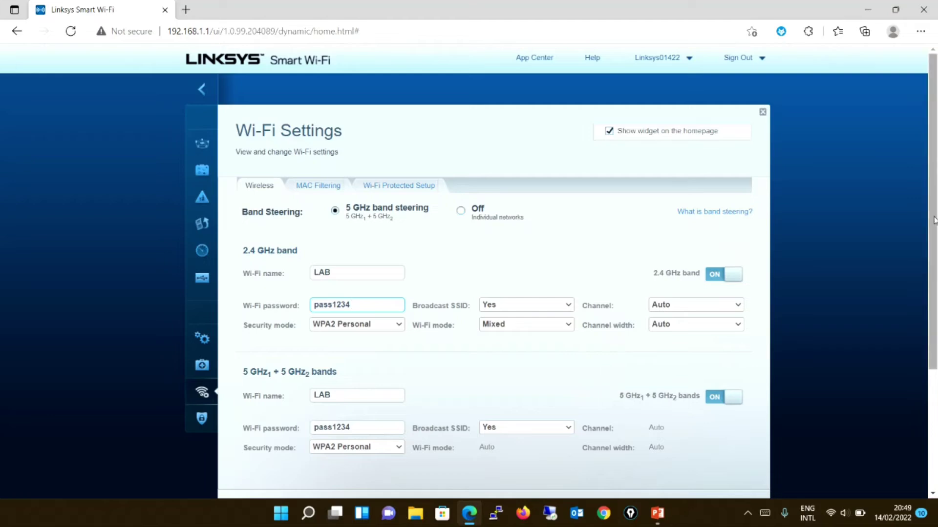
pyautogui.moveTo(932, 219); pyautogui.dragTo(933, 300)
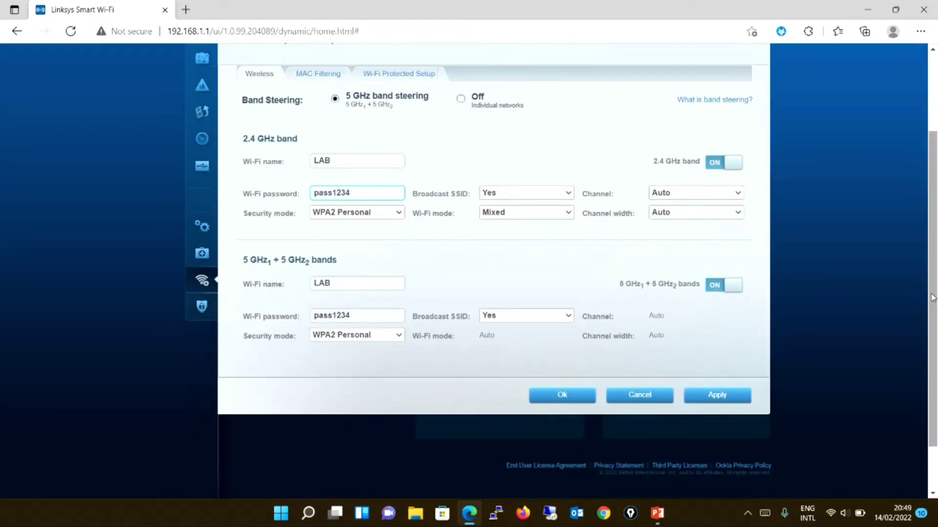
pyautogui.click(731, 399)
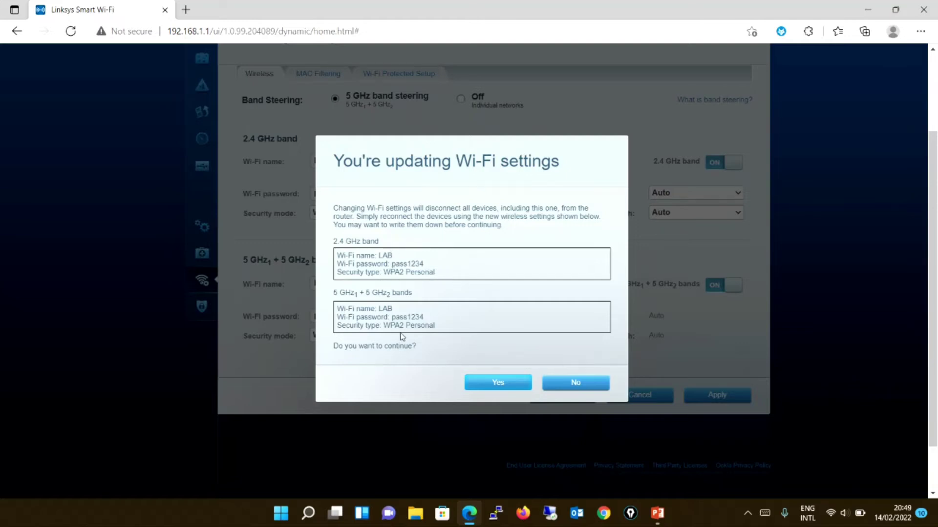
# Confirm applying the Wi-Fi changes and acknowledge the Applying Changes notice.
pyautogui.click(498, 382)
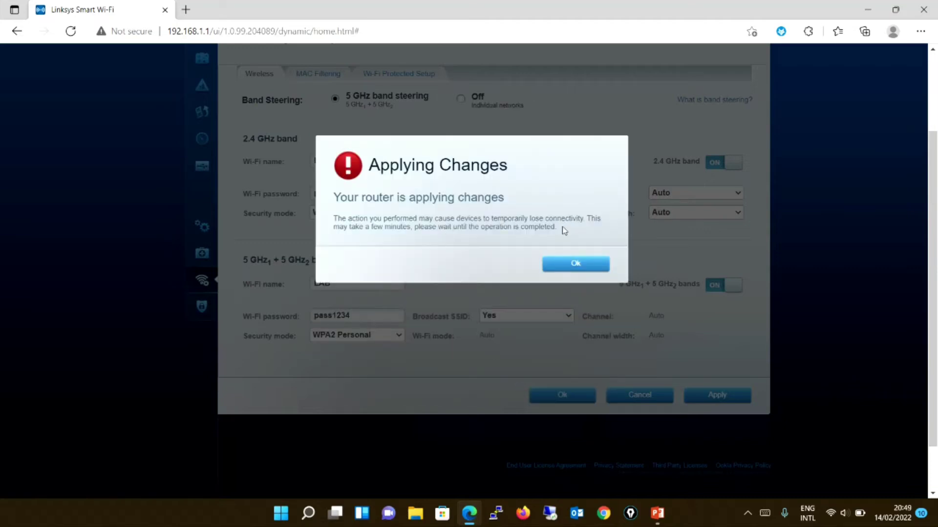
pyautogui.click(567, 266)
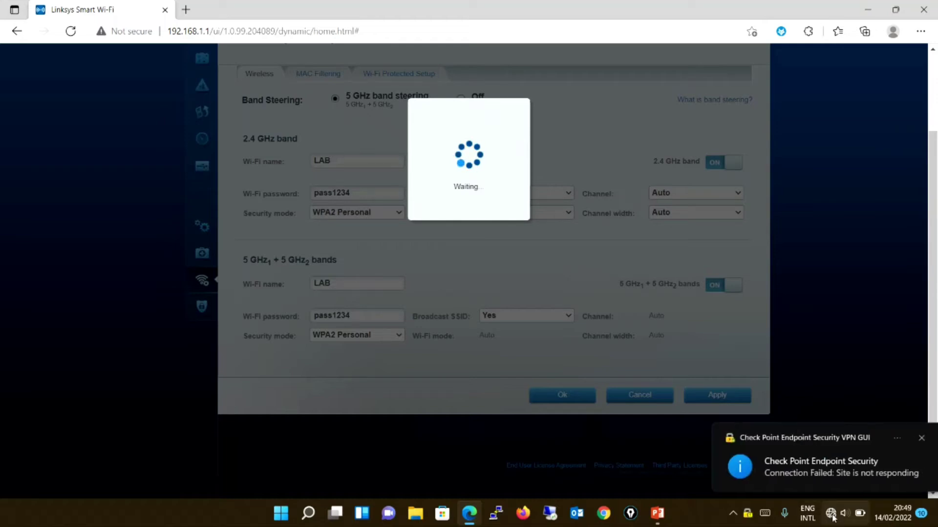
pyautogui.click(910, 439)
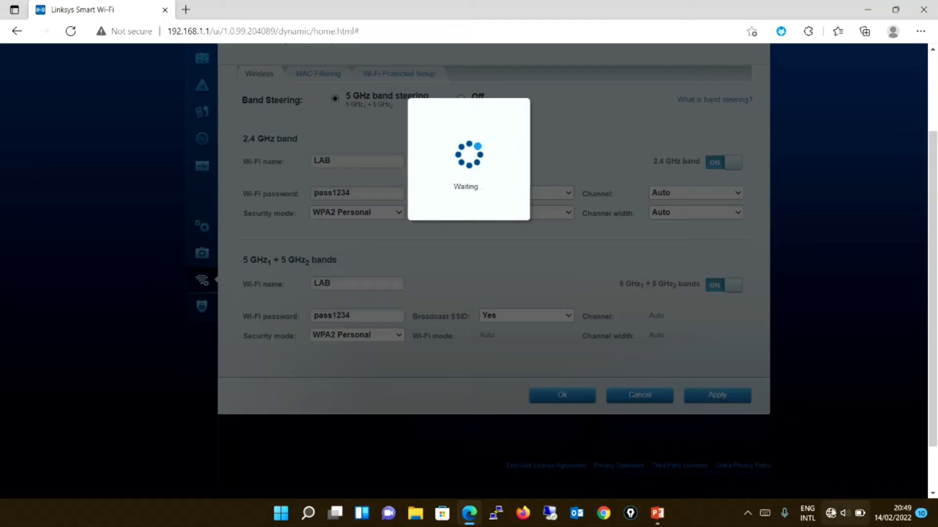
# Connect the laptop to the LAB Wi-Fi network using its security key.
pyautogui.click(830, 512)
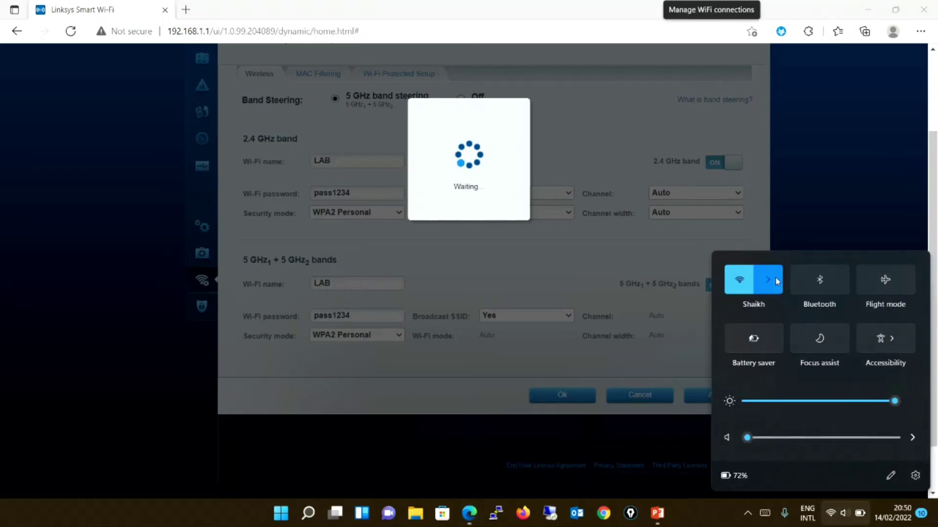
pyautogui.click(776, 277)
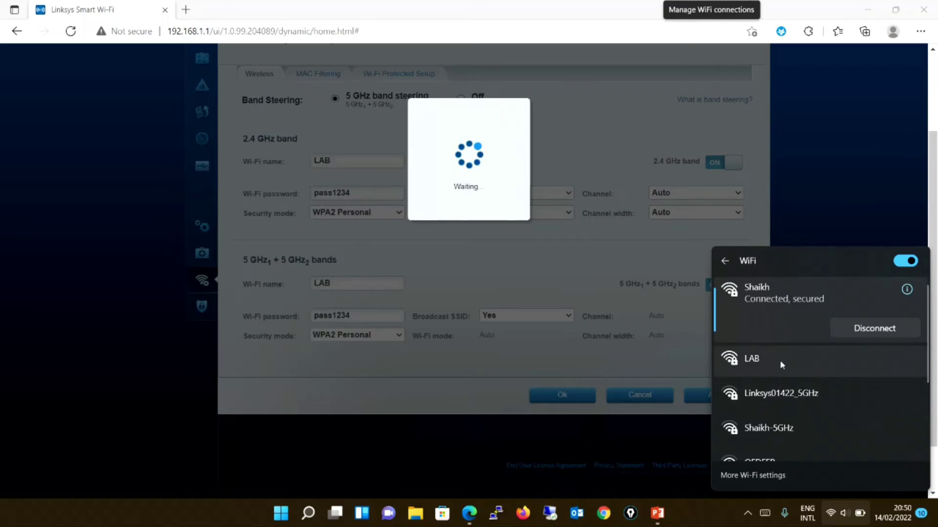
pyautogui.click(823, 176)
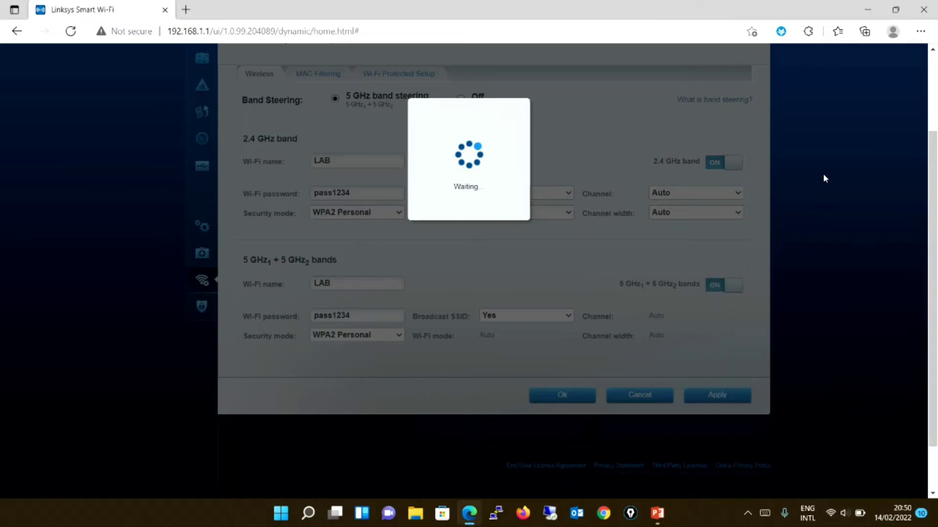
pyautogui.click(830, 513)
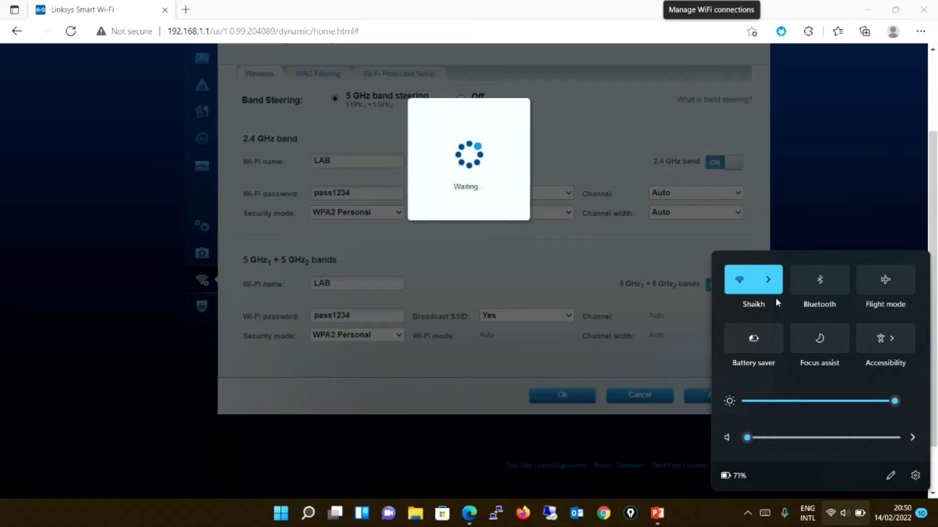
pyautogui.click(770, 281)
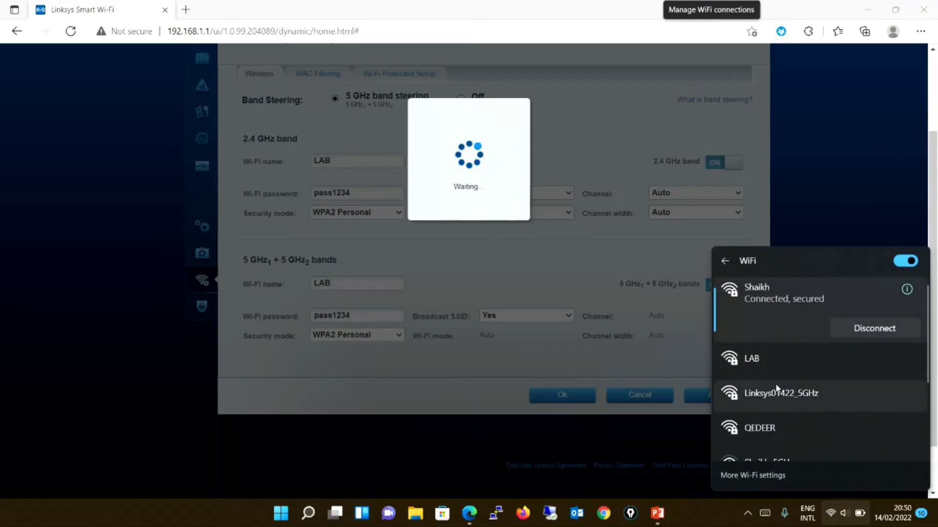
pyautogui.click(779, 367)
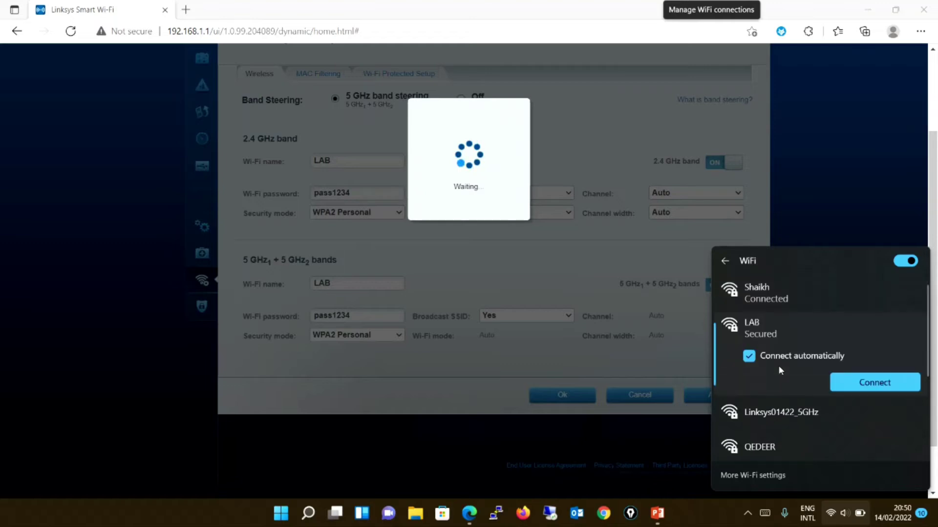
pyautogui.click(867, 383)
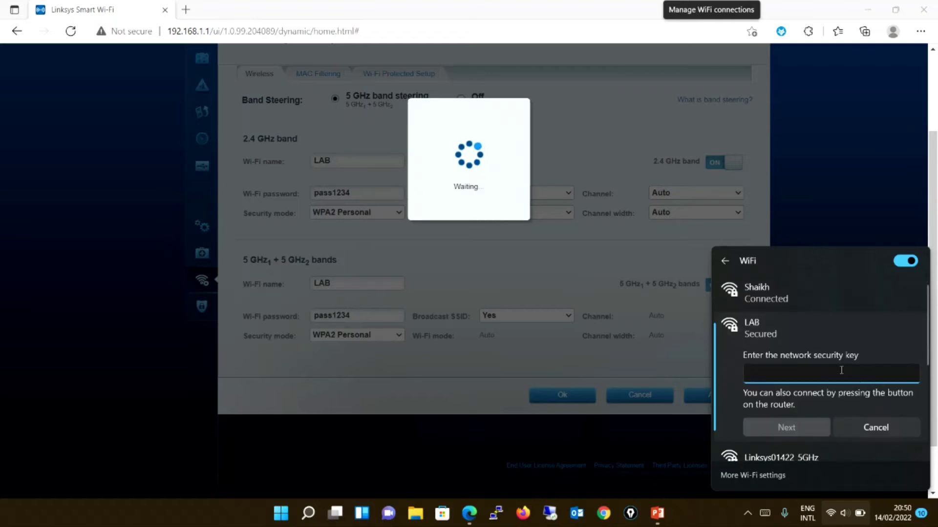
pyautogui.write('pass12')
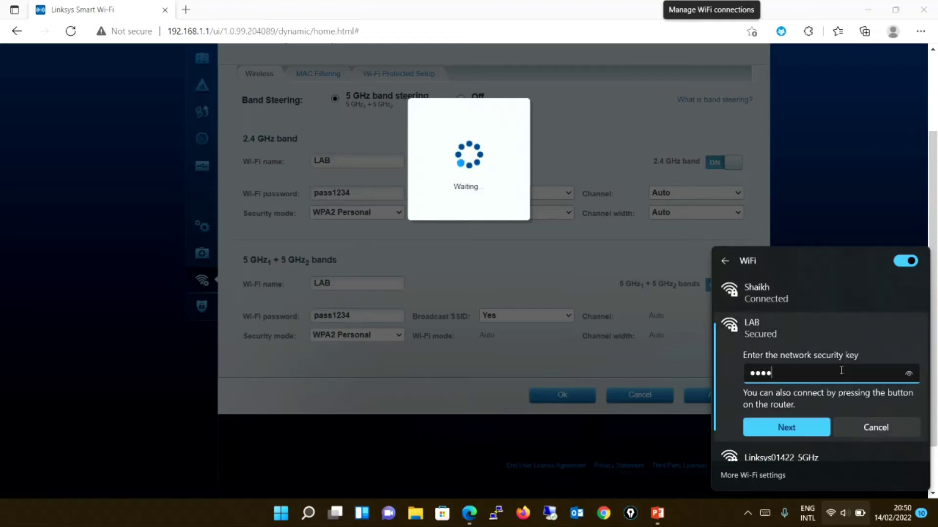
pyautogui.write('34')
pyautogui.click(815, 423)
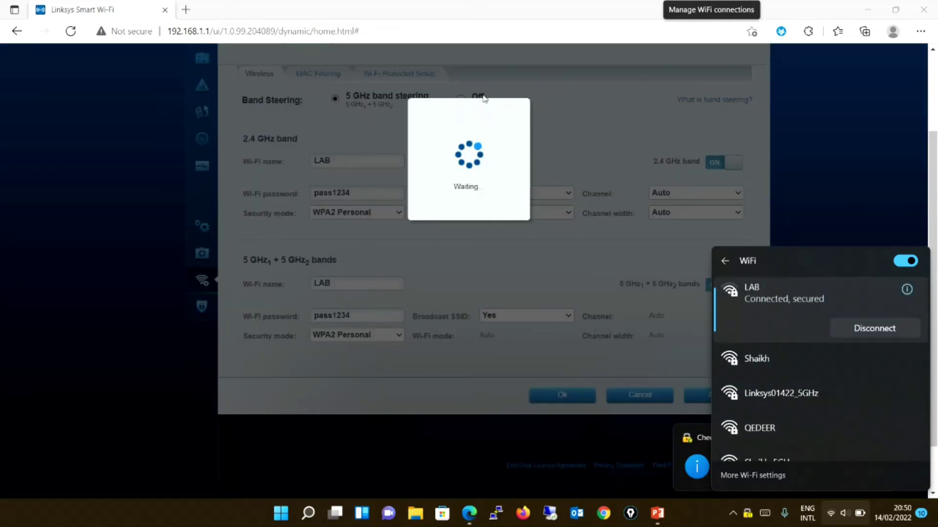
# Reload the router page at 192.168.1.1 in a new tab, closing the old tab, and check the slide.
pyautogui.click(186, 10)
pyautogui.write('19')
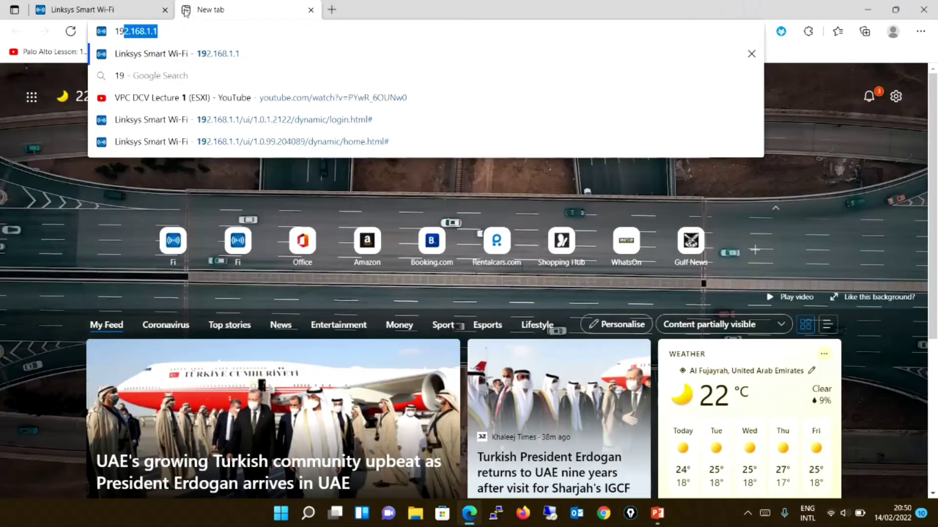
pyautogui.write('2.168.1.1')
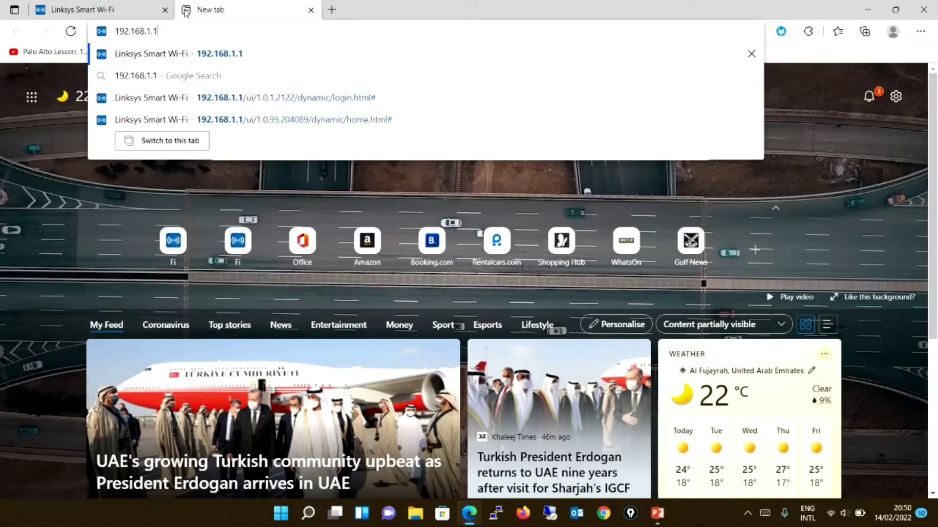
pyautogui.press('Return')
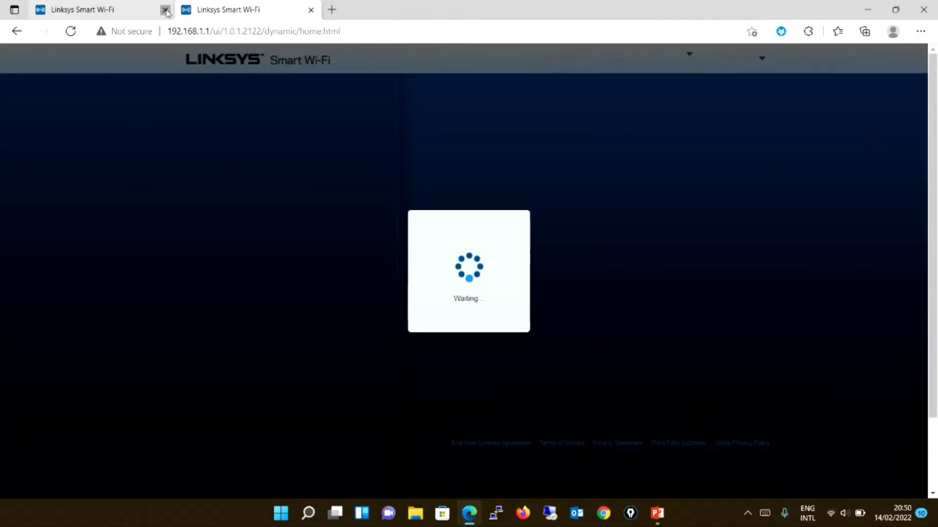
pyautogui.click(166, 10)
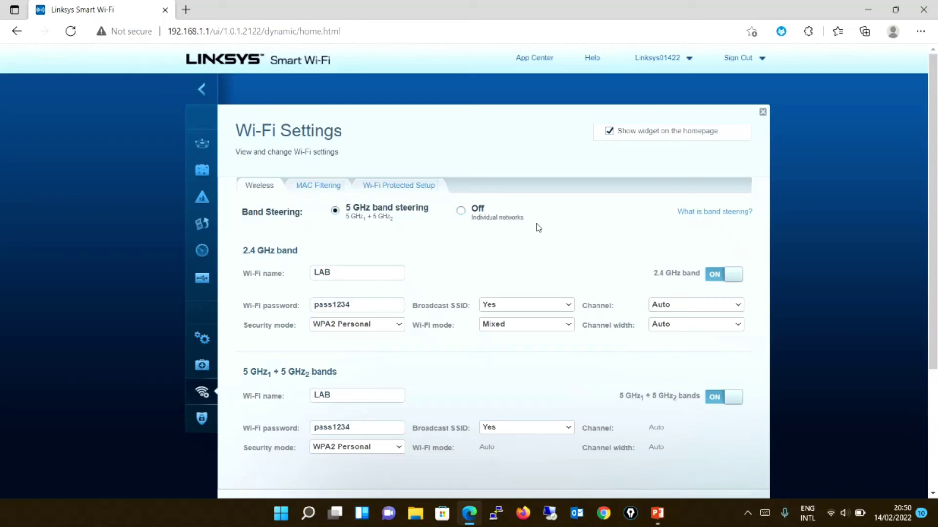
pyautogui.hotkey('alt', 'Tab')
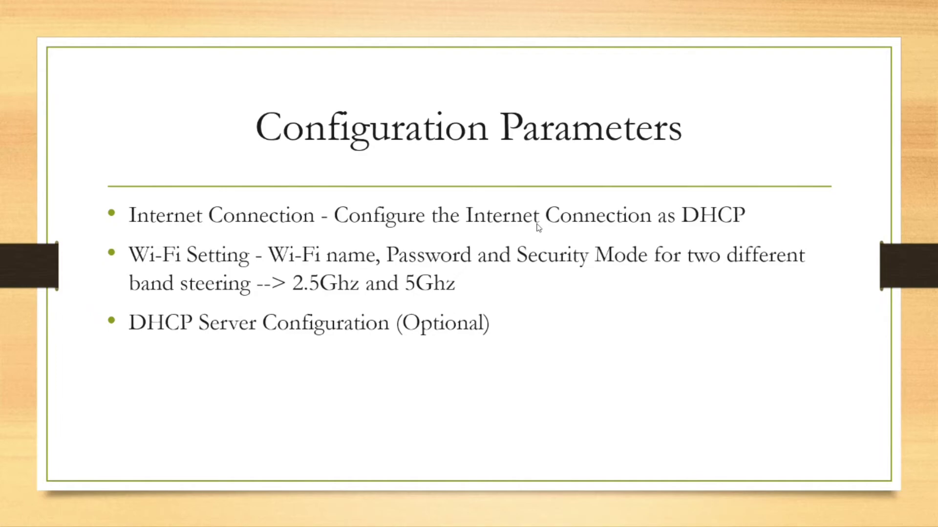
pyautogui.hotkey('alt', 'Tab')
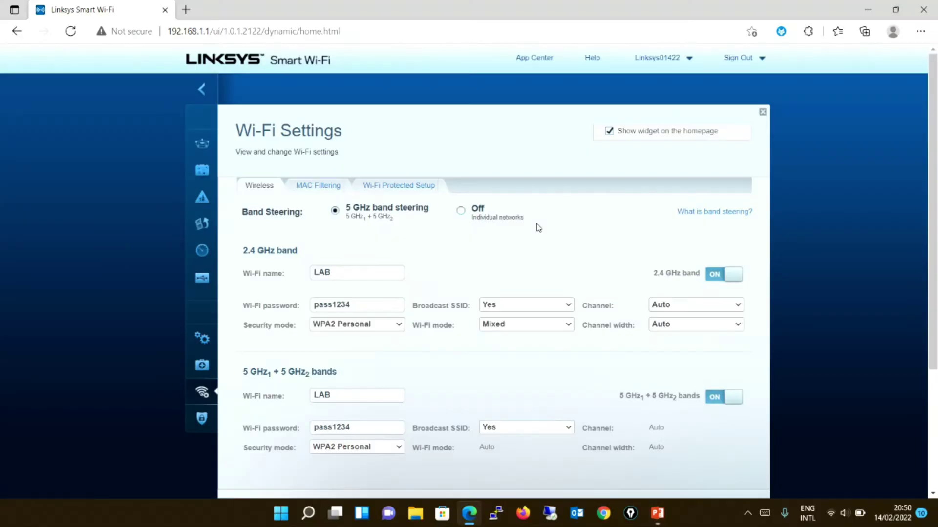
# Close Wi-Fi Settings, view Troubleshooting, then open the Connectivity settings.
pyautogui.click(762, 113)
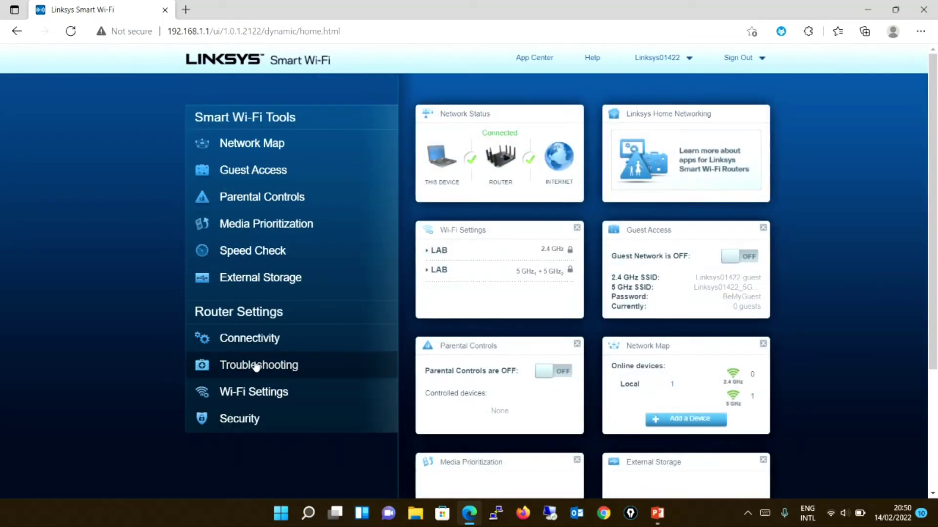
pyautogui.click(255, 370)
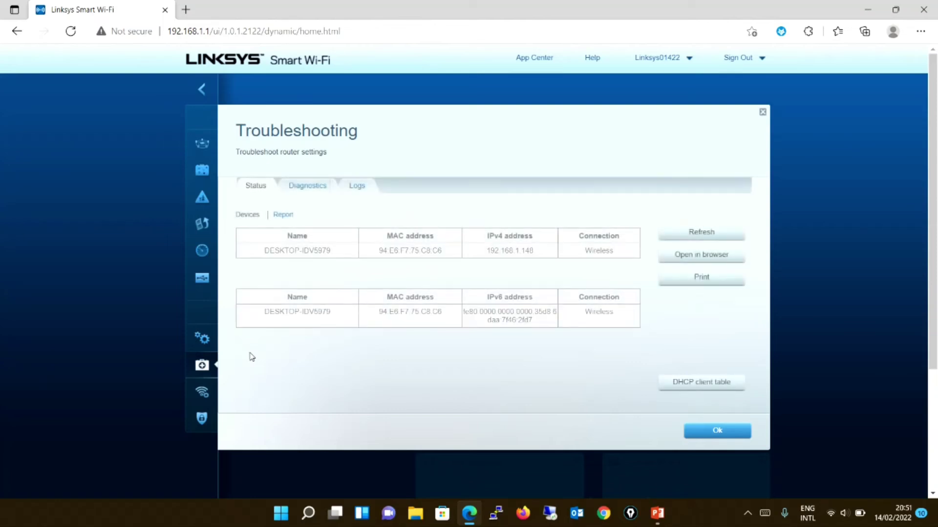
pyautogui.click(762, 112)
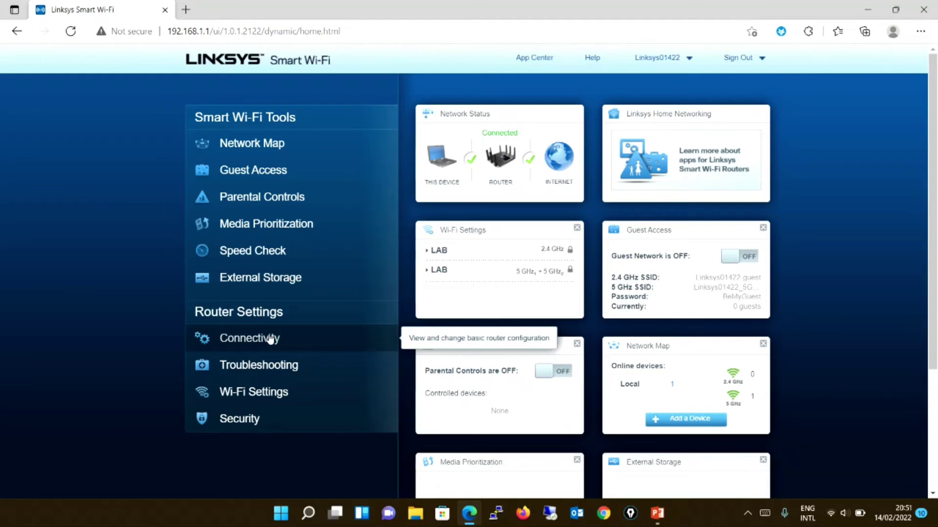
pyautogui.click(270, 339)
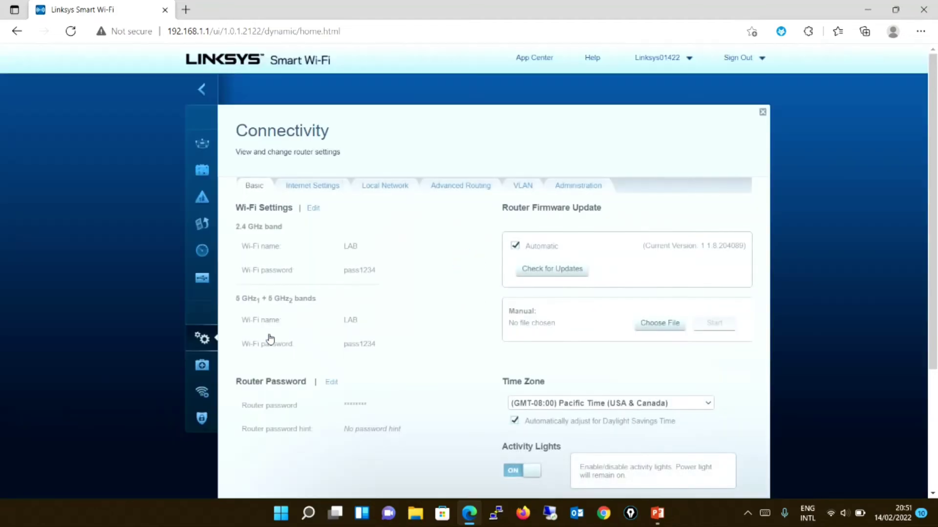
# Review the Local Network DHCP server settings (start 192.168.1.100, 50 users), then open Windows search.
pyautogui.click(397, 191)
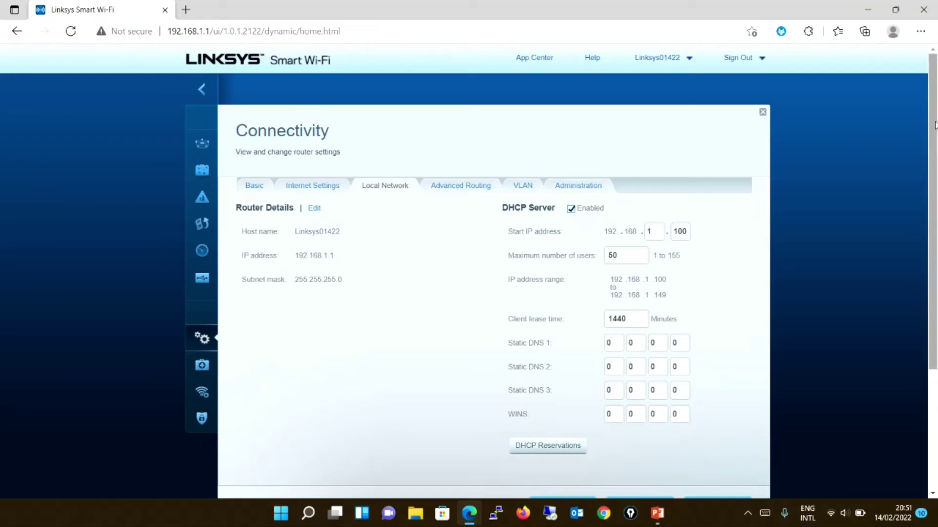
pyautogui.scroll(-2, 935, 197)
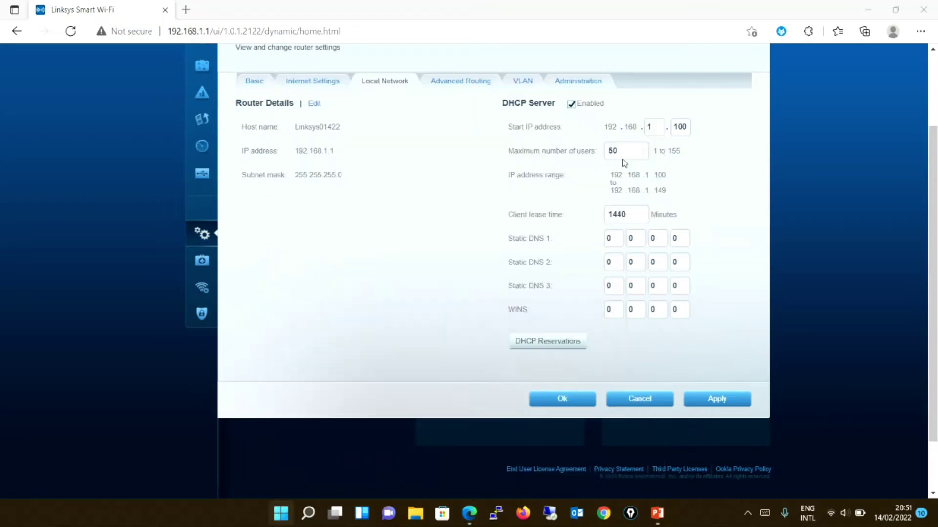
pyautogui.press('super')
# Launch Command Prompt by searching cmd, keeping the router page in front.
pyautogui.write('cmd')
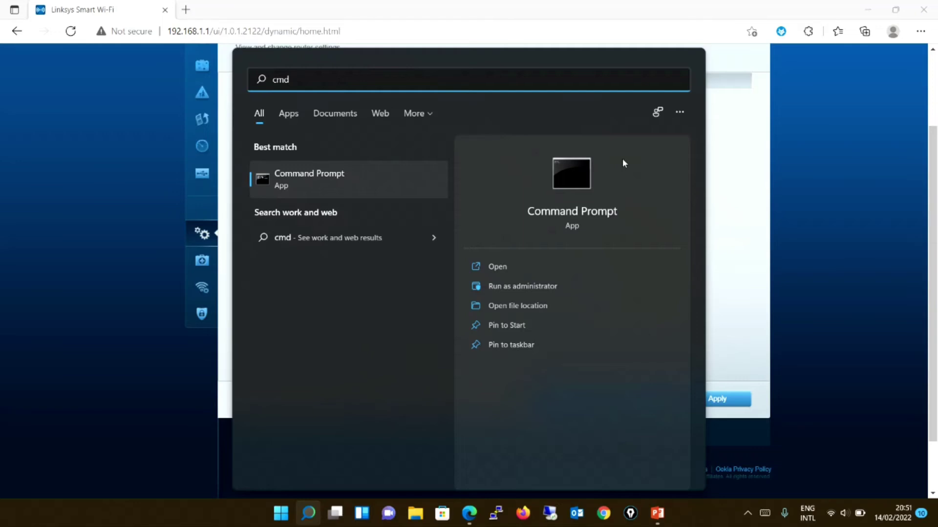
pyautogui.press('Return')
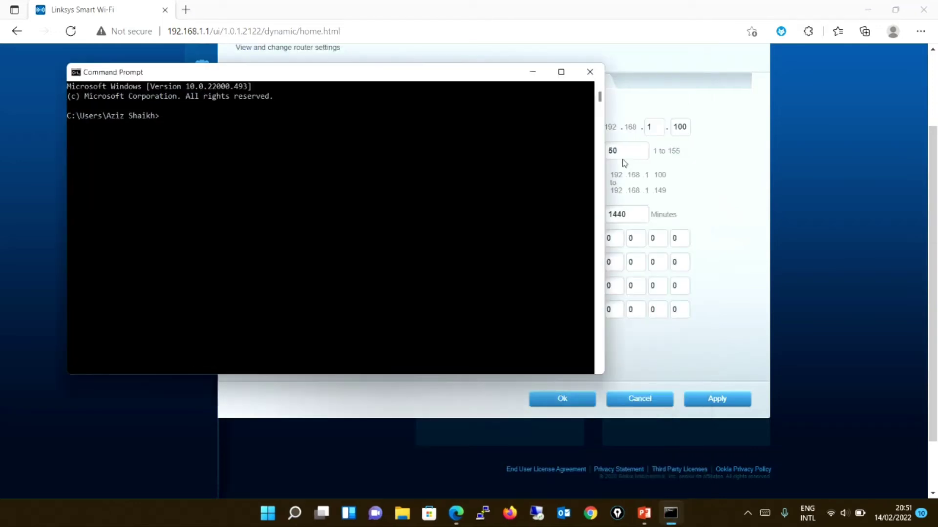
pyautogui.click(624, 163)
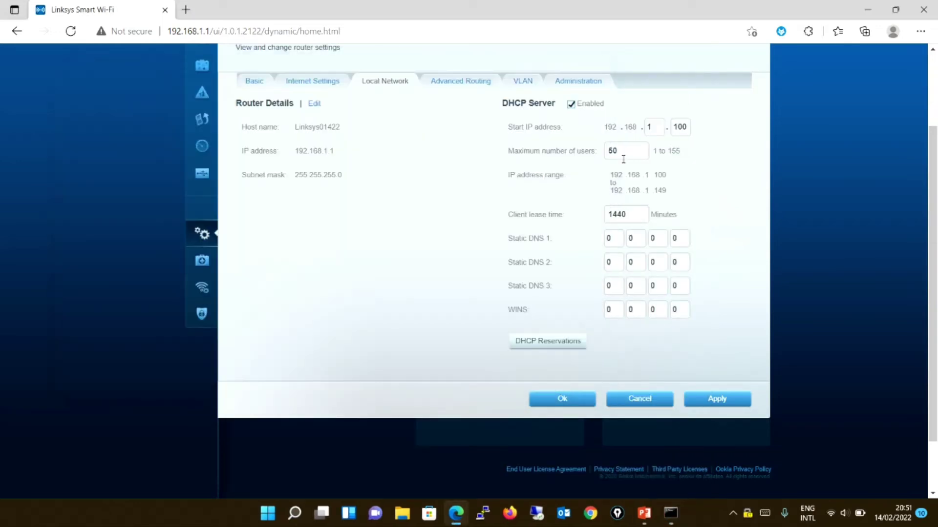
# Advance the PowerPoint slide show to the Connectivity slide, then switch back to the router page.
pyautogui.hotkey('alt', 'Tab')
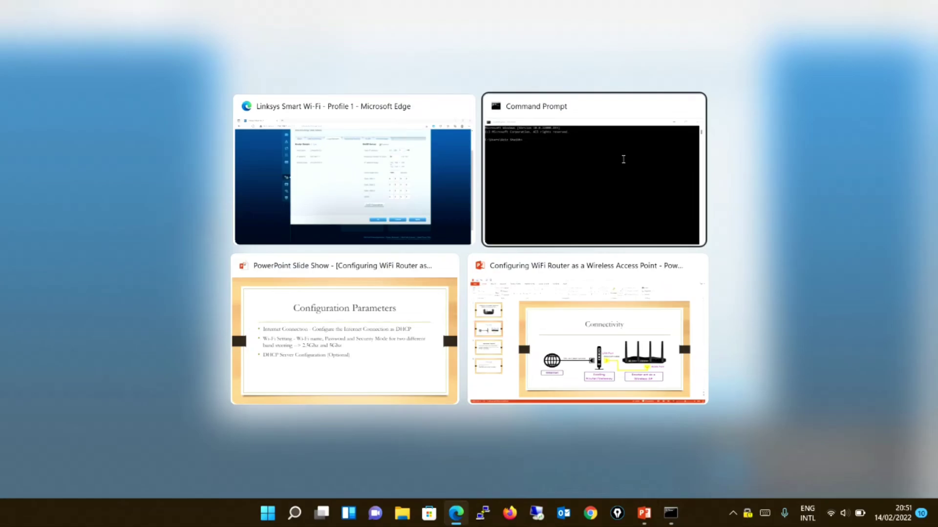
pyautogui.hotkey('alt', 'Tab')
pyautogui.press('Right')
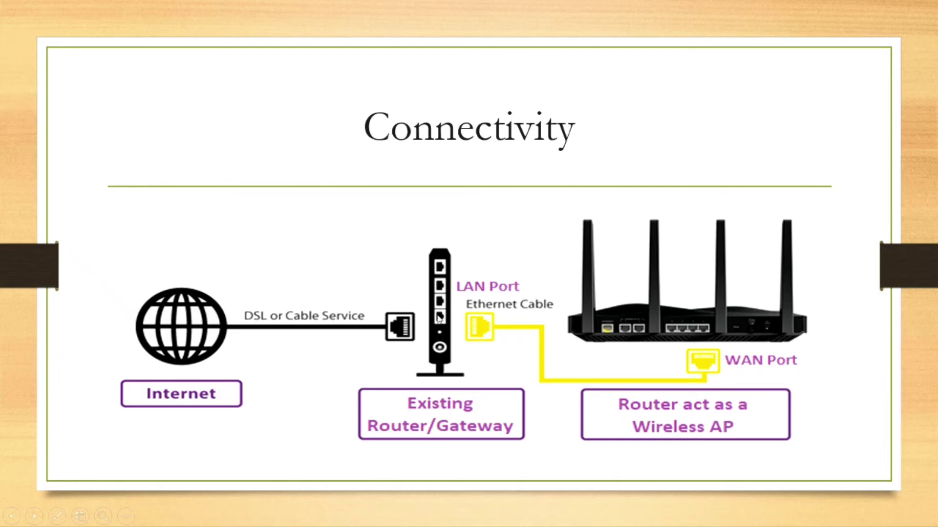
pyautogui.hotkey('alt', 'Tab')
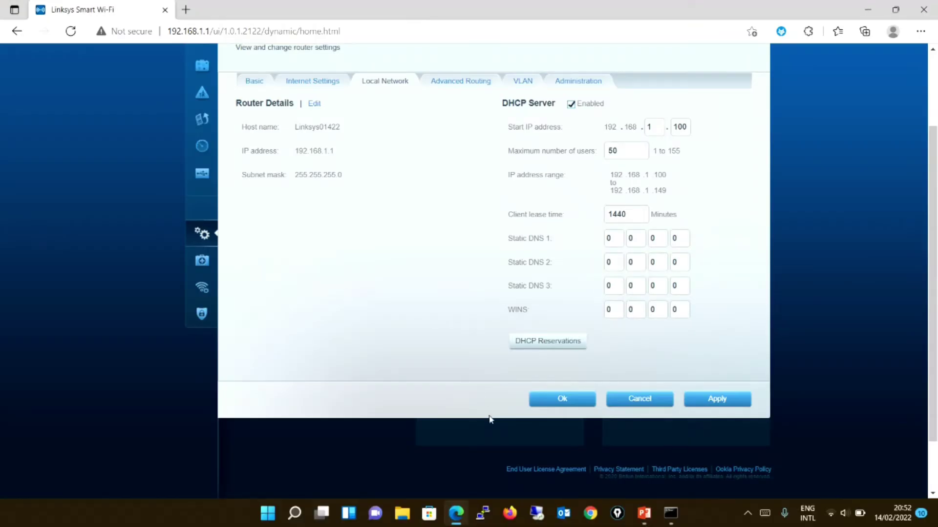
# Ping 8.8.8.8 from Command Prompt, stop after two replies, and confirm the LAB Wi-Fi connection.
pyautogui.click(670, 516)
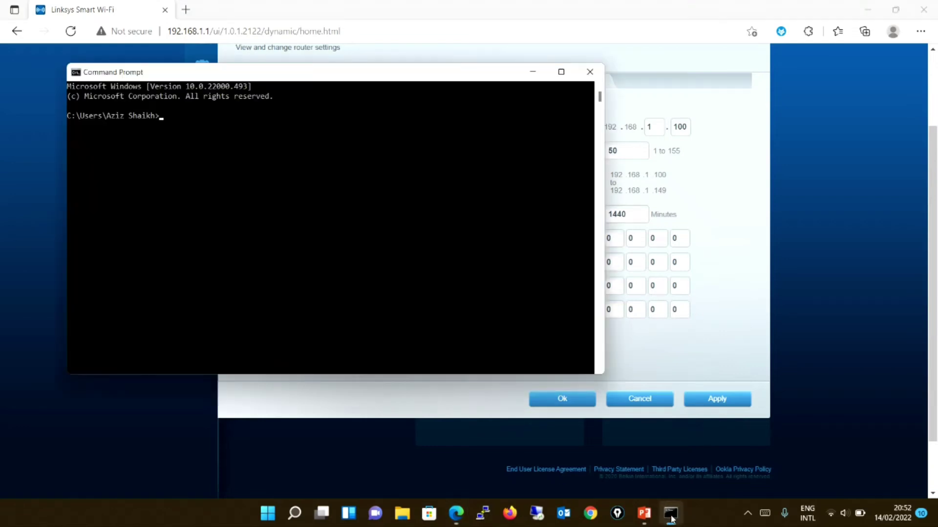
pyautogui.write('ping 8.8.8.8')
pyautogui.press('Return')
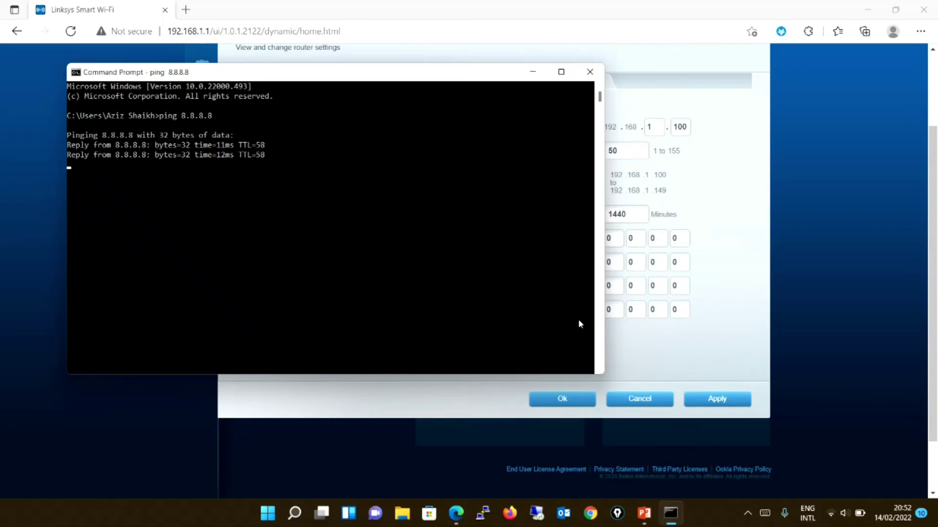
pyautogui.hotkey('ctrl', 'c')
pyautogui.press('Return')
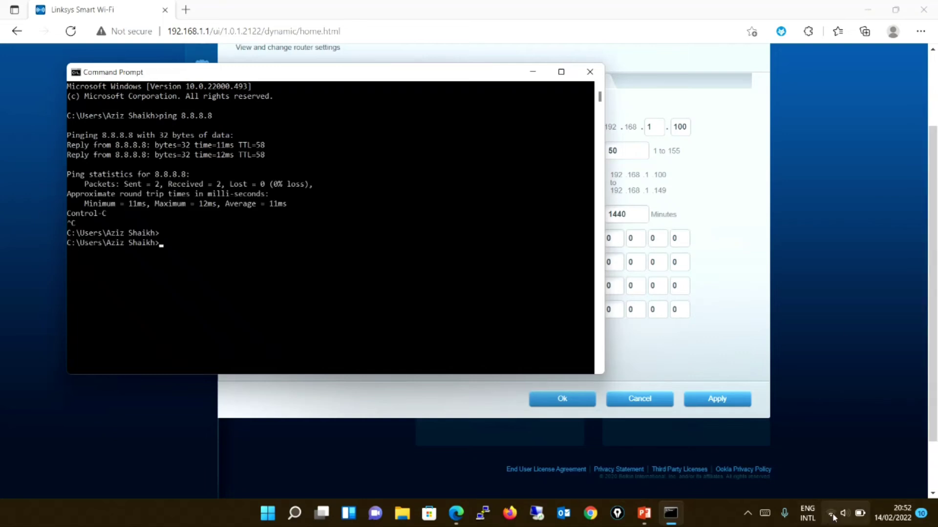
pyautogui.click(830, 517)
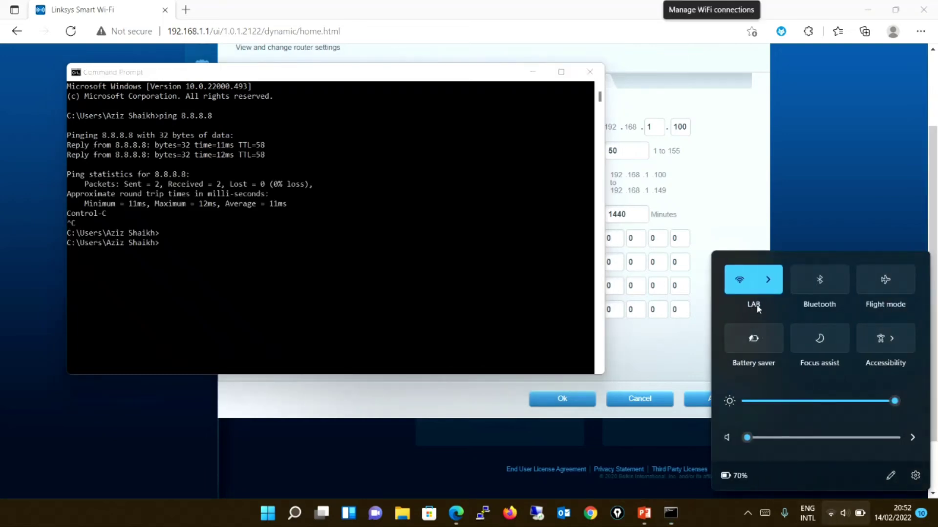
# Run a traceroute to 8.8.8.8 in Command Prompt.
pyautogui.click(395, 260)
pyautogui.write('tarc')
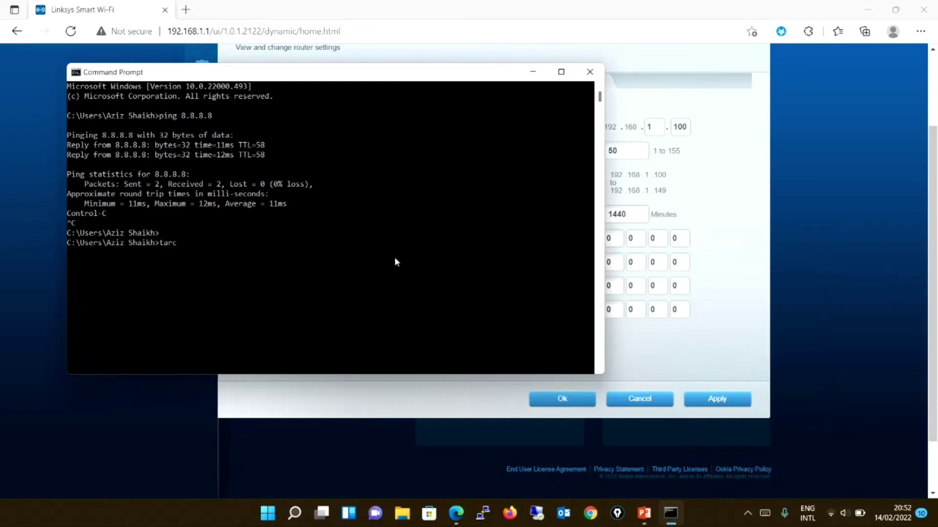
pyautogui.write('ert')
pyautogui.press('BackSpace')
pyautogui.press('BackSpace')
pyautogui.press('BackSpace')
pyautogui.press('BackSpace')
pyautogui.press('BackSpace')
pyautogui.press('BackSpace')
pyautogui.press('BackSpace')
pyautogui.write('tracerty8.8.8.8')
pyautogui.press('Return')
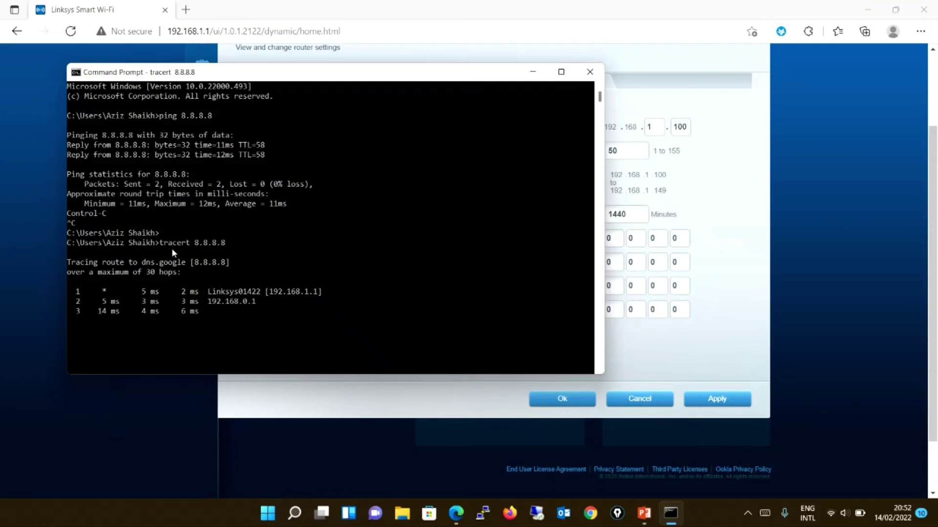
# Copy the second hop address 192.168.0.1 from the traceroute output.
pyautogui.moveTo(206, 286); pyautogui.dragTo(329, 292)
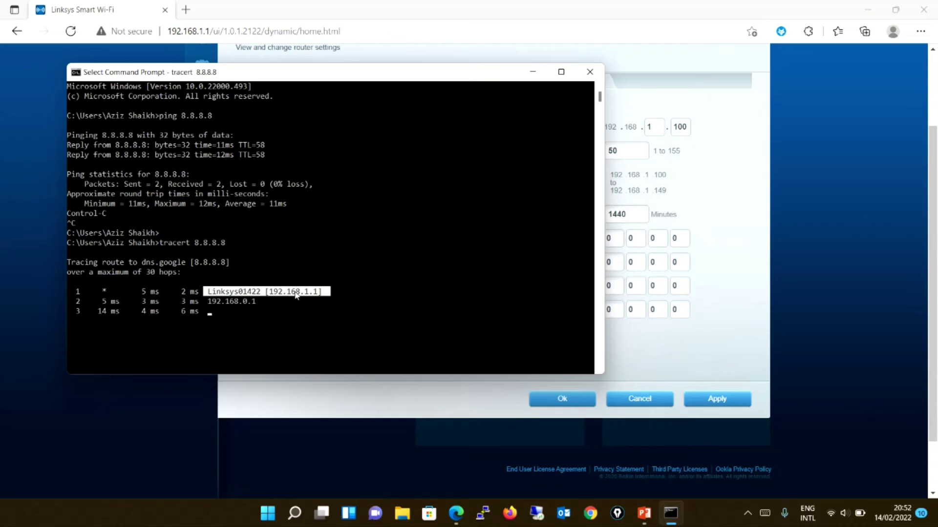
pyautogui.click(263, 302)
pyautogui.moveTo(263, 303); pyautogui.dragTo(210, 305)
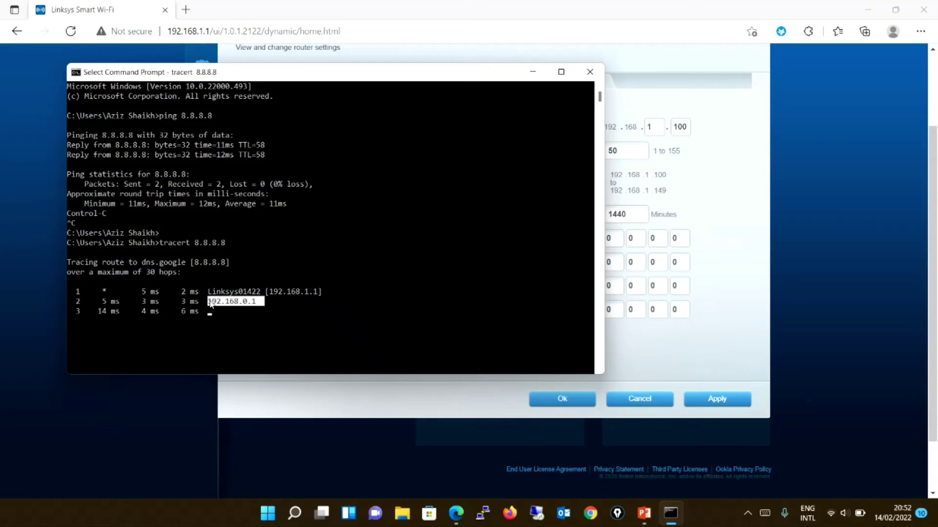
pyautogui.hotkey('ctrl', 'c')
pyautogui.press('Escape')
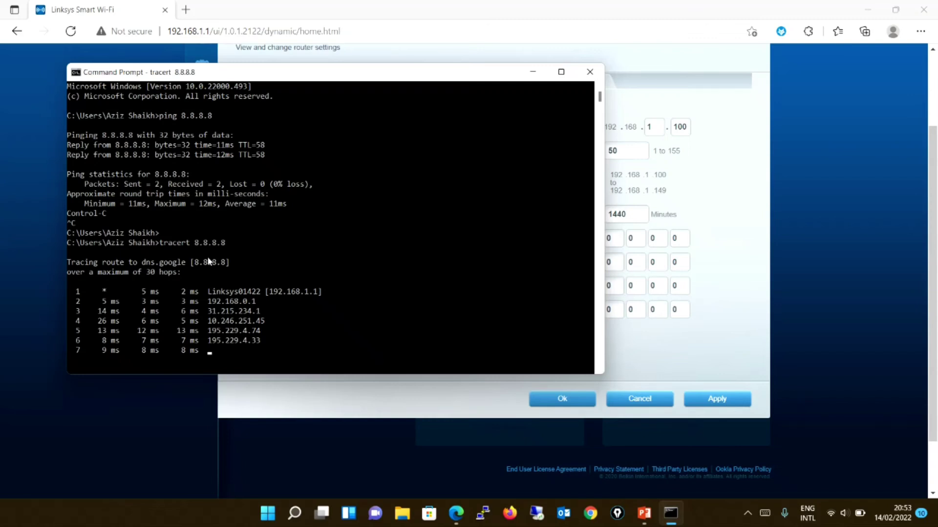
# Stop the traceroute and close Command Prompt with exit.
pyautogui.hotkey('ctrl', 'c')
pyautogui.write('t')
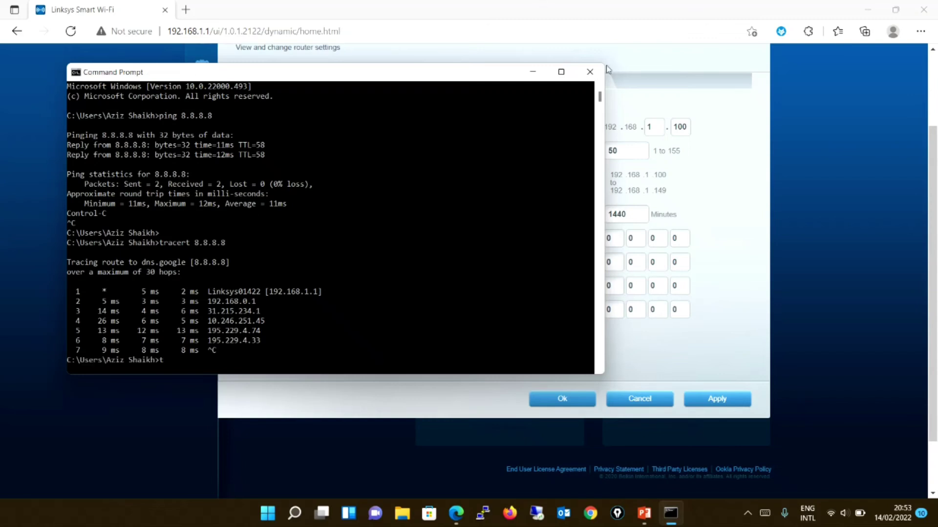
pyautogui.write('exit')
pyautogui.press('Return')
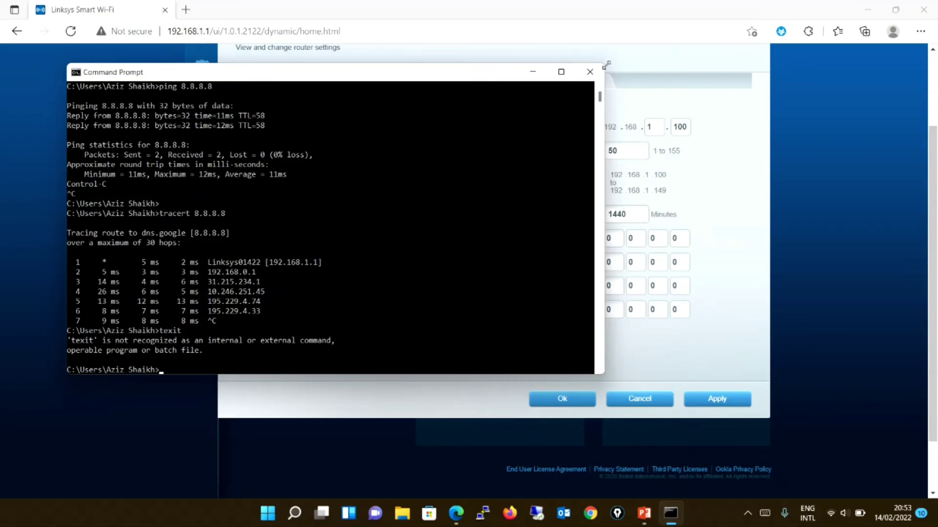
pyautogui.write('exit')
pyautogui.press('Return')
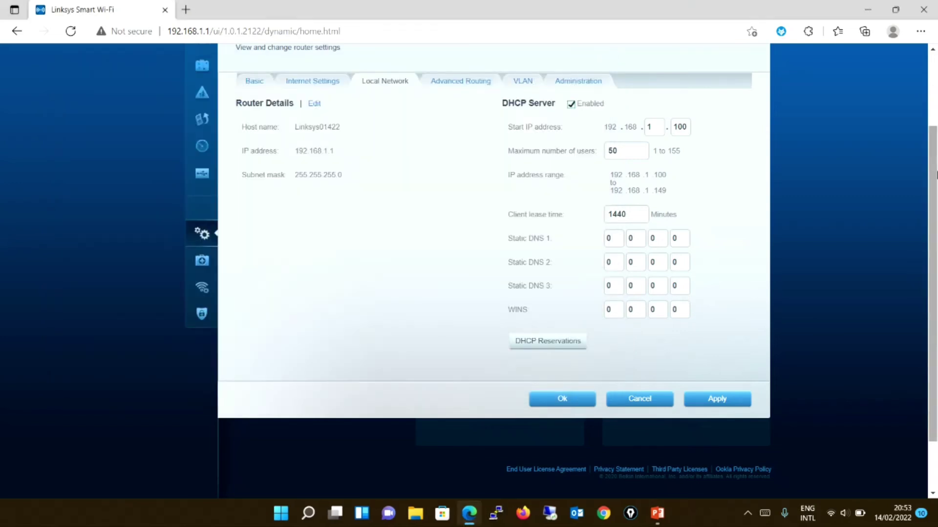
# Uncheck DHCP Server Enabled on the Local Network page, dismiss the VPN notice, and apply.
pyautogui.scroll(2, 934, 175)
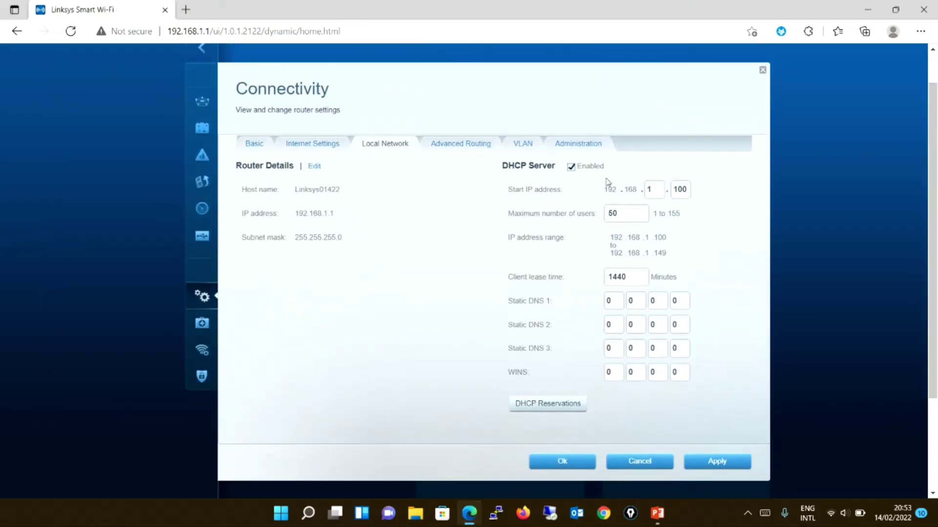
pyautogui.click(571, 167)
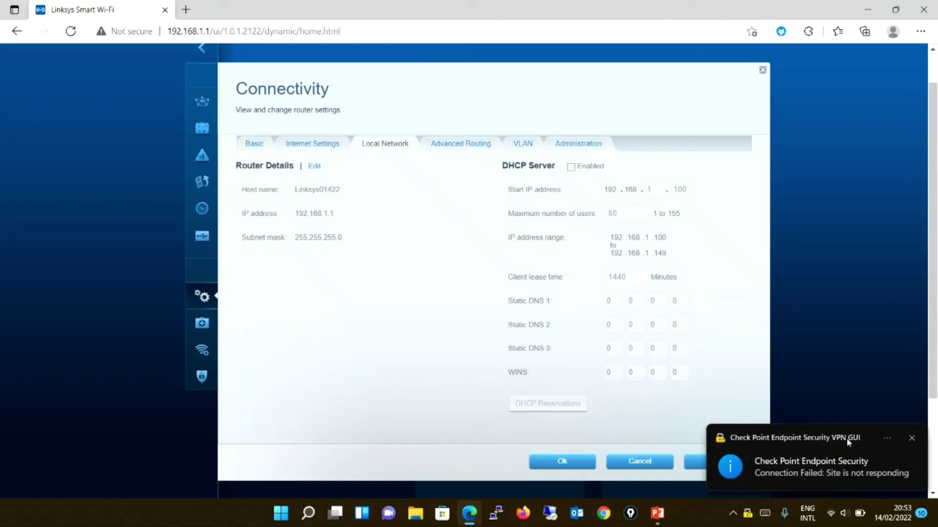
pyautogui.click(911, 438)
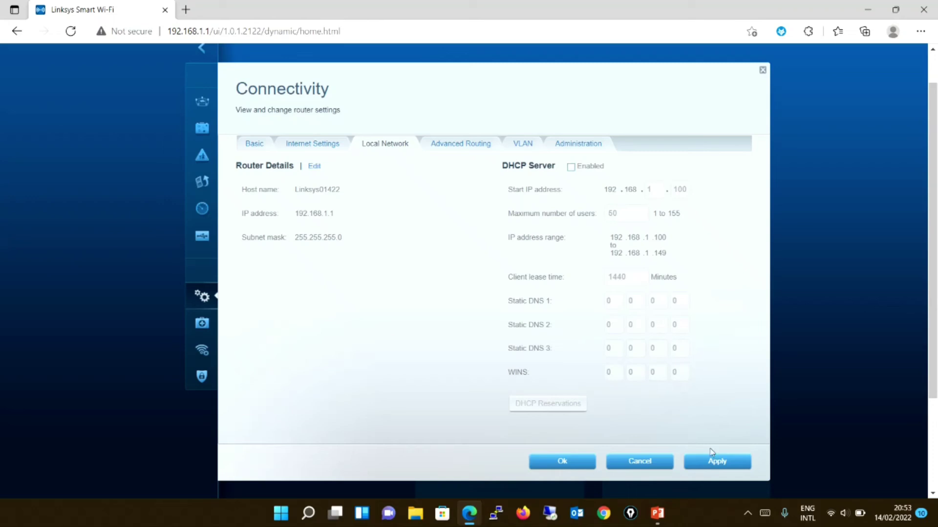
pyautogui.click(722, 464)
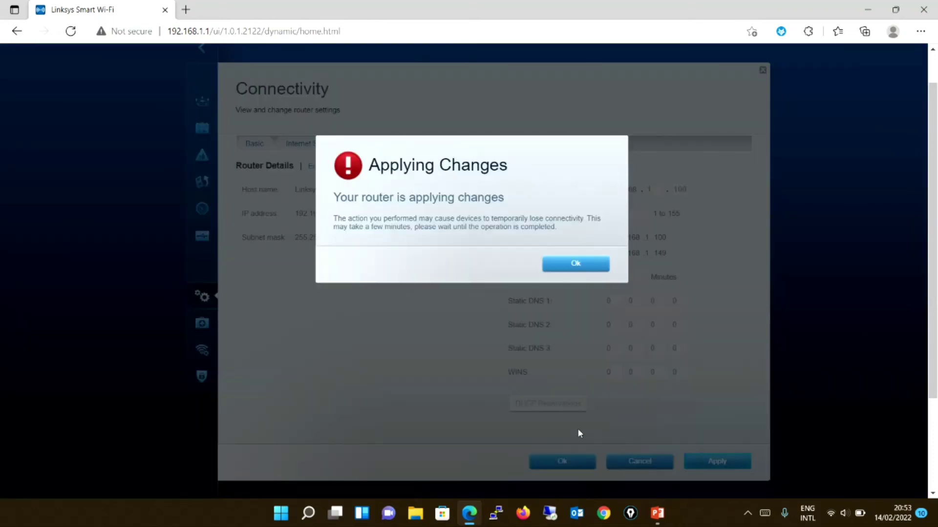
# Acknowledge the applying notice, reconnect the laptop to the LAB Wi-Fi, and reload the router page.
pyautogui.click(570, 263)
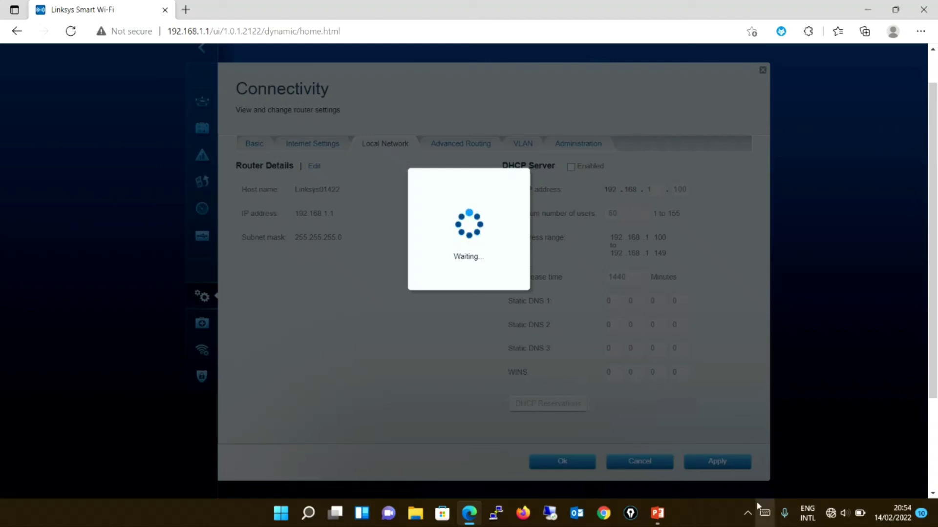
pyautogui.click(830, 514)
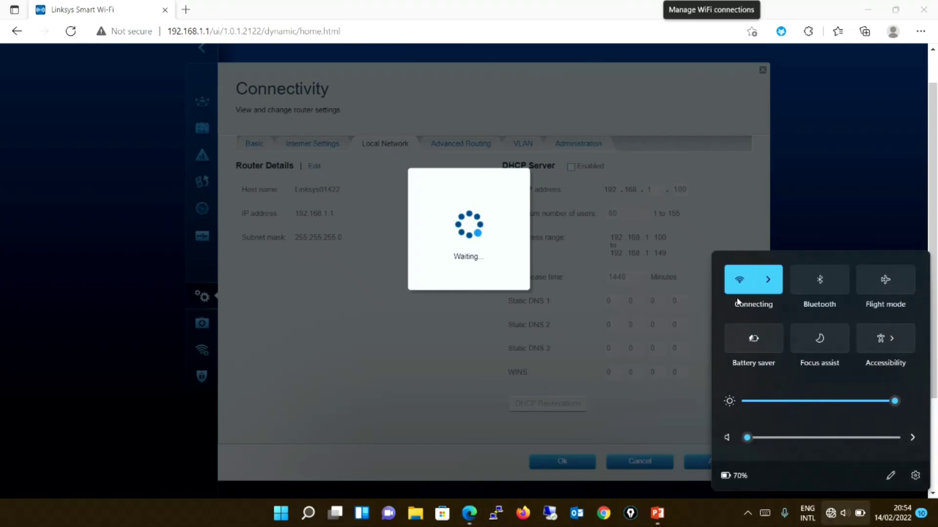
pyautogui.click(768, 279)
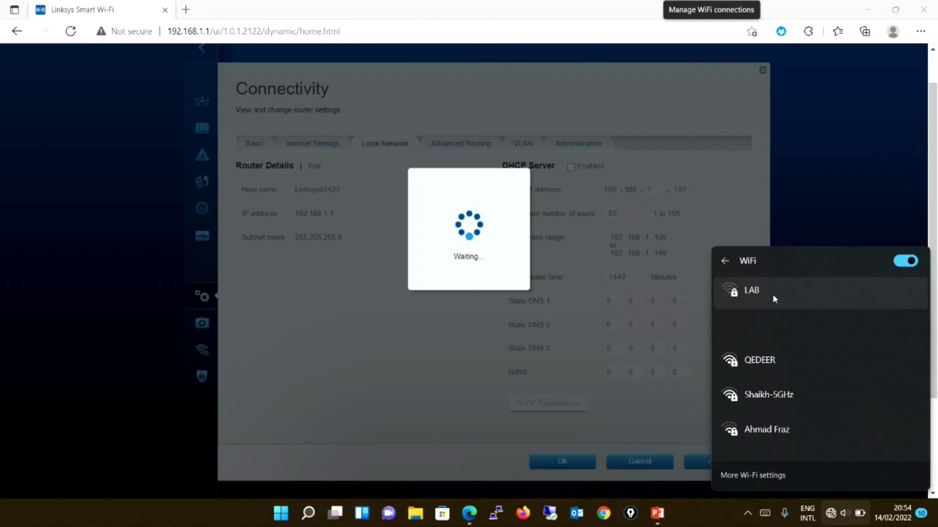
pyautogui.click(773, 295)
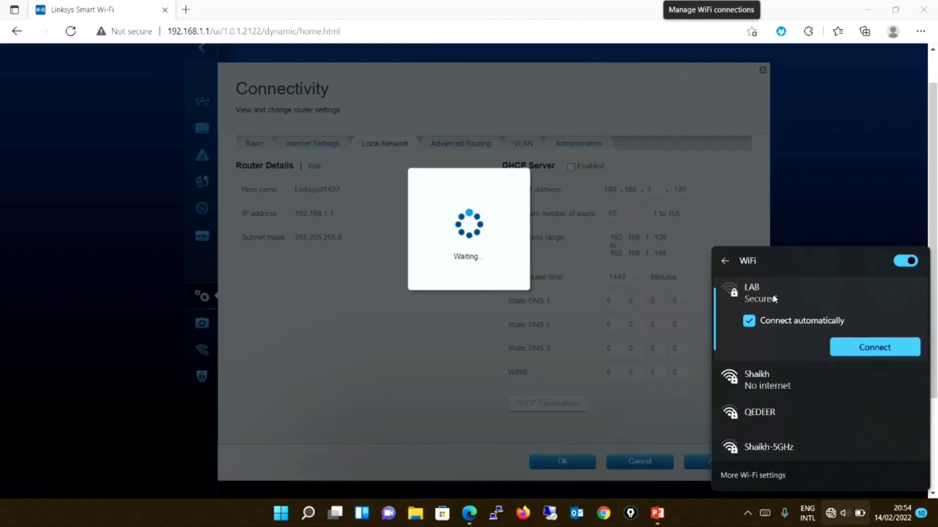
pyautogui.click(864, 346)
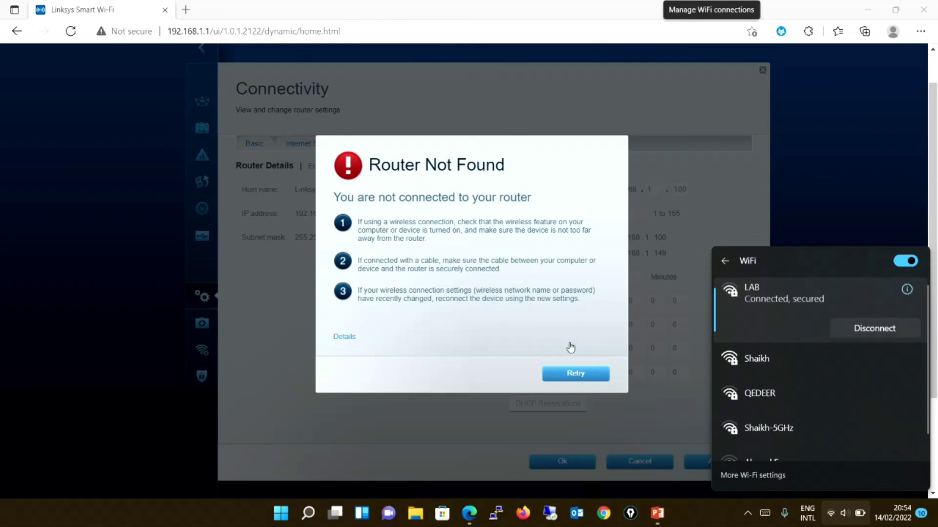
pyautogui.click(580, 375)
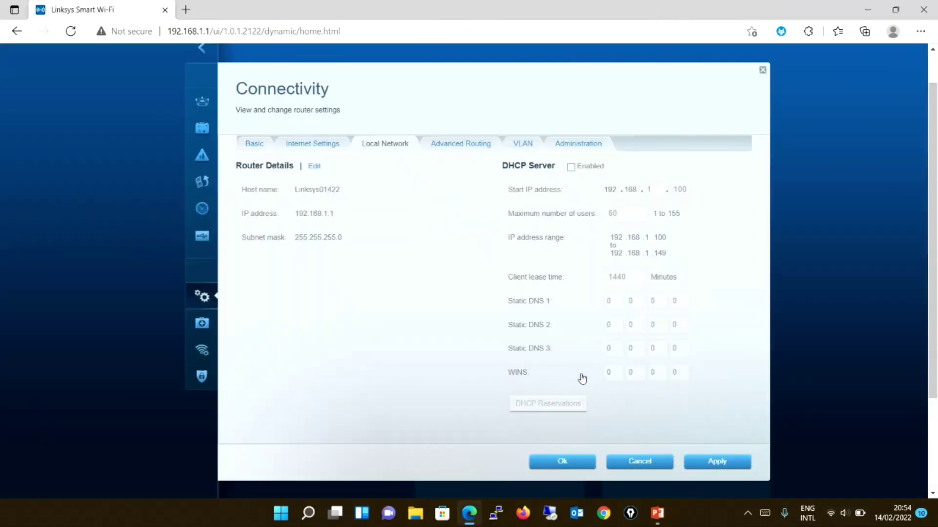